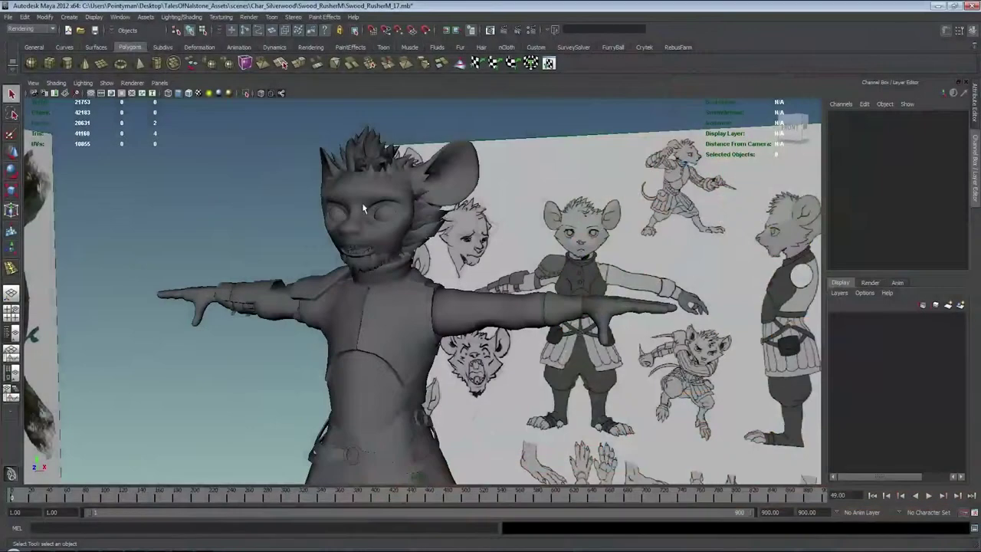
Step: Examine the character's head and hair from the side and front against the reference boards
left_click_drag(397, 203, 212, 180, "alt")
right_click_drag(299, 195, 545, 210, "alt")
middle_click_drag(546, 211, 555, 268, "alt")
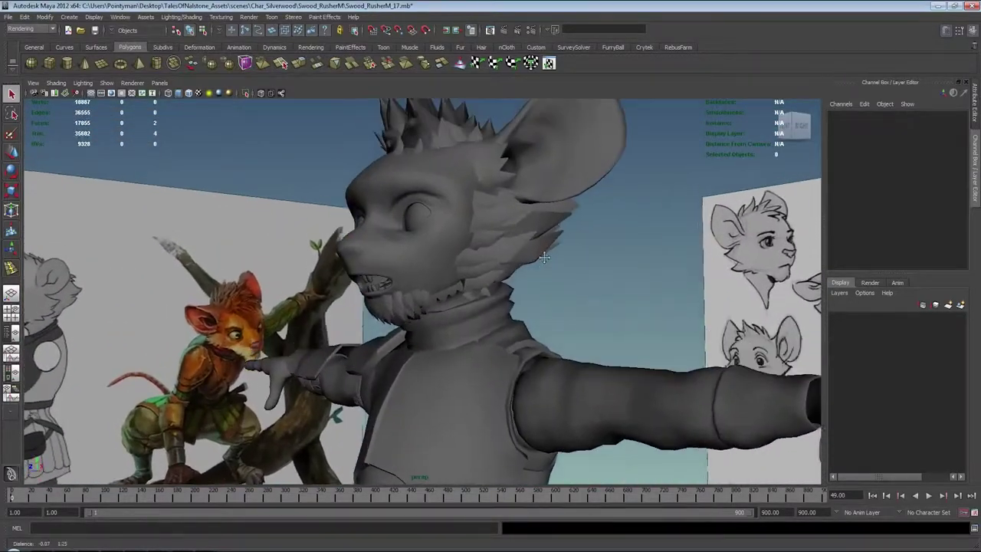
left_click_drag(579, 270, 666, 272, "alt")
right_click_drag(665, 271, 530, 259, "alt")
left_click_drag(530, 258, 506, 246, "alt")
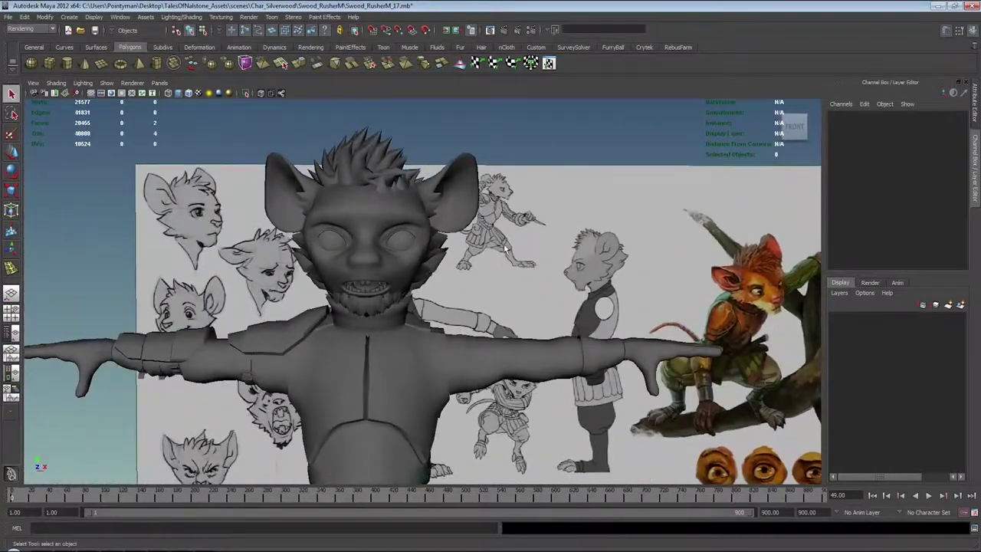
key("7")
mouse_move(488, 203)
left_mouse_down("alt")
mouse_move(387, 197)
mouse_move(425, 211)
mouse_move(458, 156)
mouse_move(513, 157)
mouse_move(408, 304)
mouse_move(460, 237)
left_mouse_up("alt")
key("5")
right_click_drag(397, 236, 397, 227, "alt")
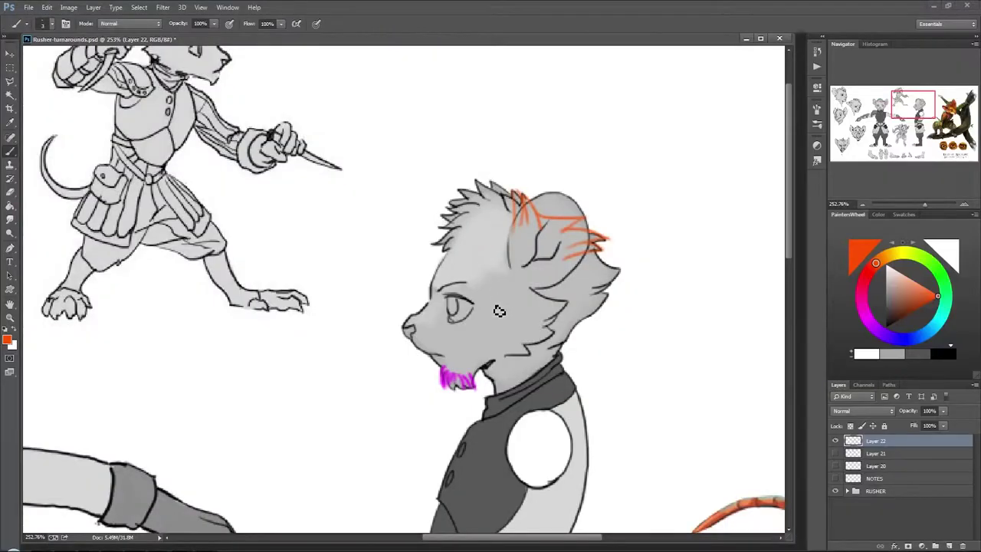
Step: Study the head and eyebrows of the painted character reference in the Photoshop turnaround document
left_click_drag(499, 310, 427, 311, "ctrl")
left_click_drag(703, 293, 381, 281)
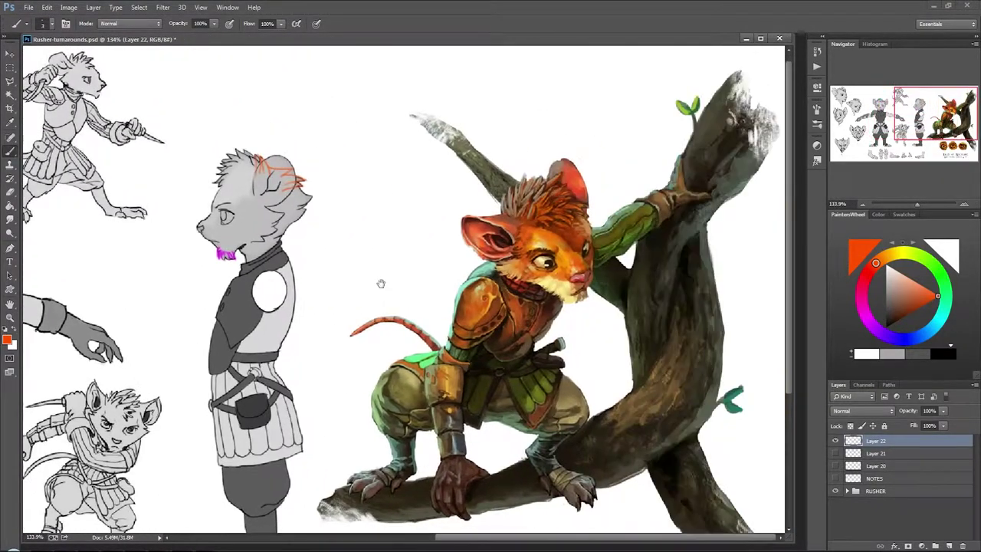
scroll(484, 338, "up", 4, "alt")
scroll(484, 338, "down", 2, "alt")
scroll(490, 299, "up", 2, "alt")
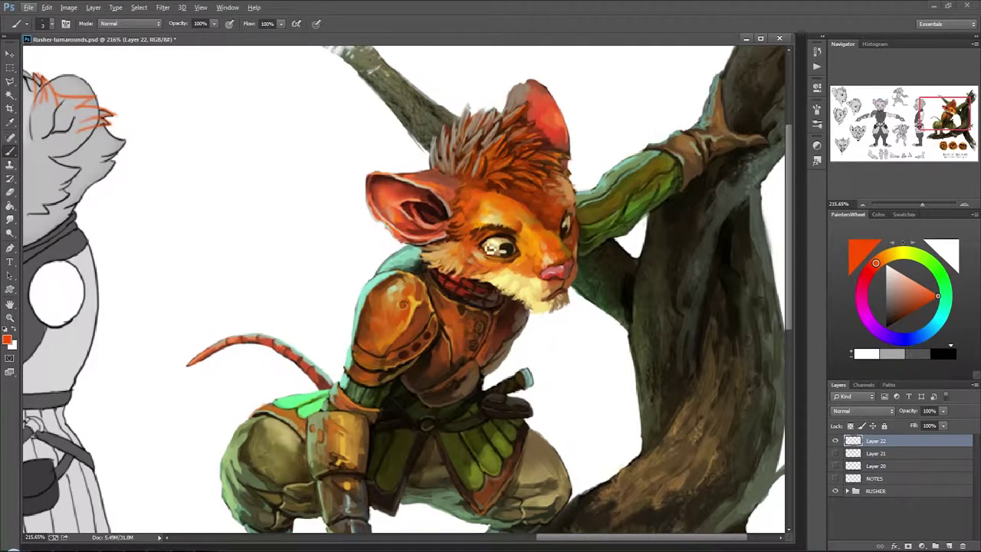
Step: Switch to Maya and compare the model's temple fur with the face in the Photoshop painting
key("alt+Tab")
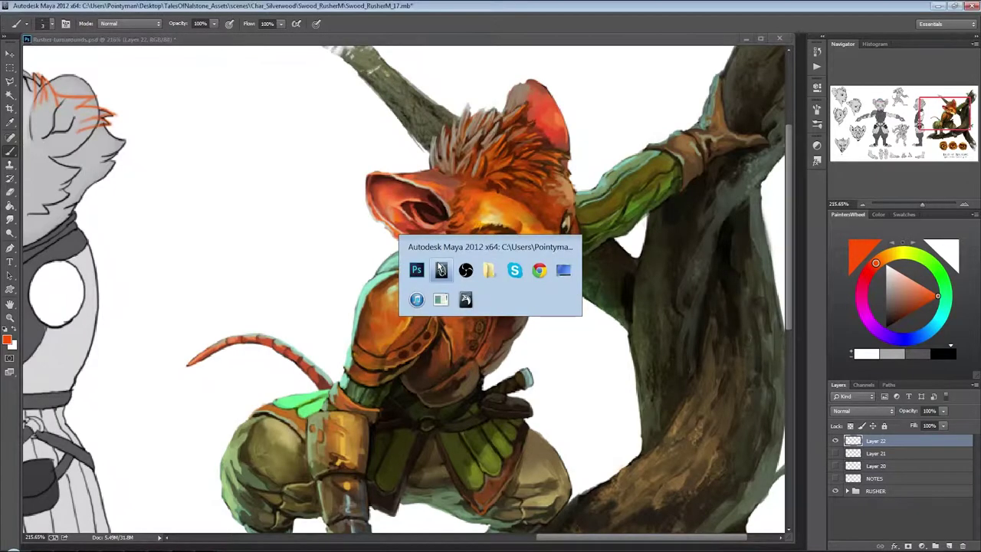
left_click_drag(464, 223, 418, 195, "alt")
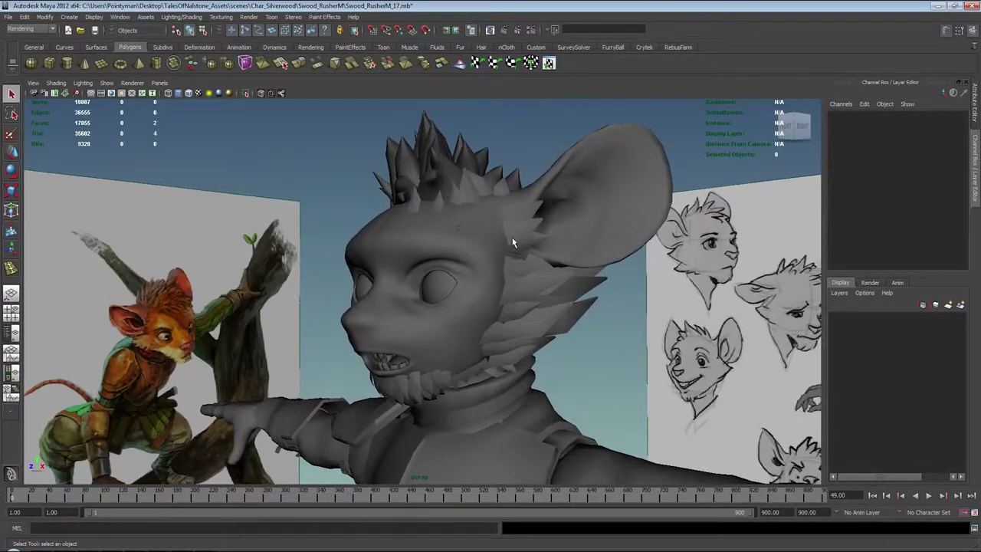
left_click(513, 237)
key("alt+Tab")
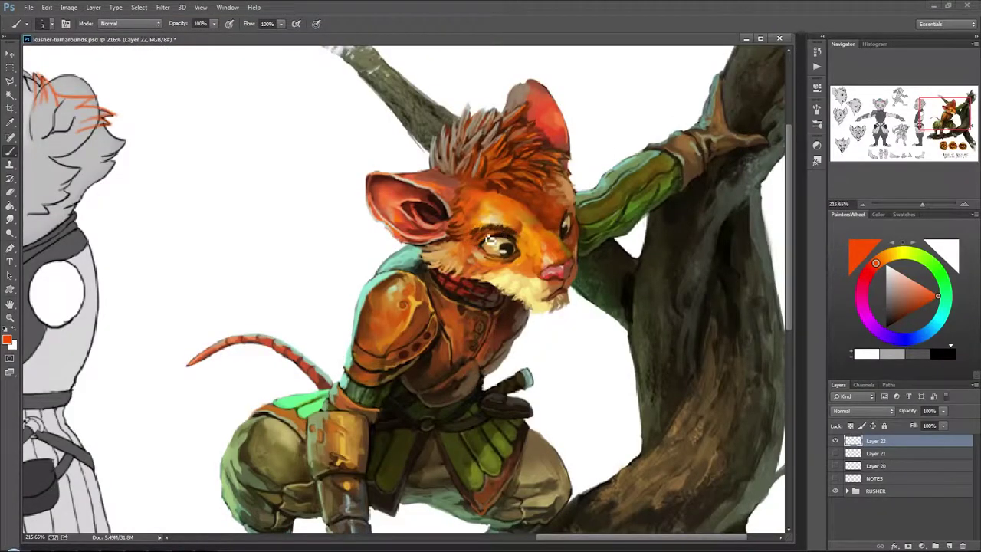
key("alt+Tab")
left_click_drag(535, 340, 506, 343, "alt")
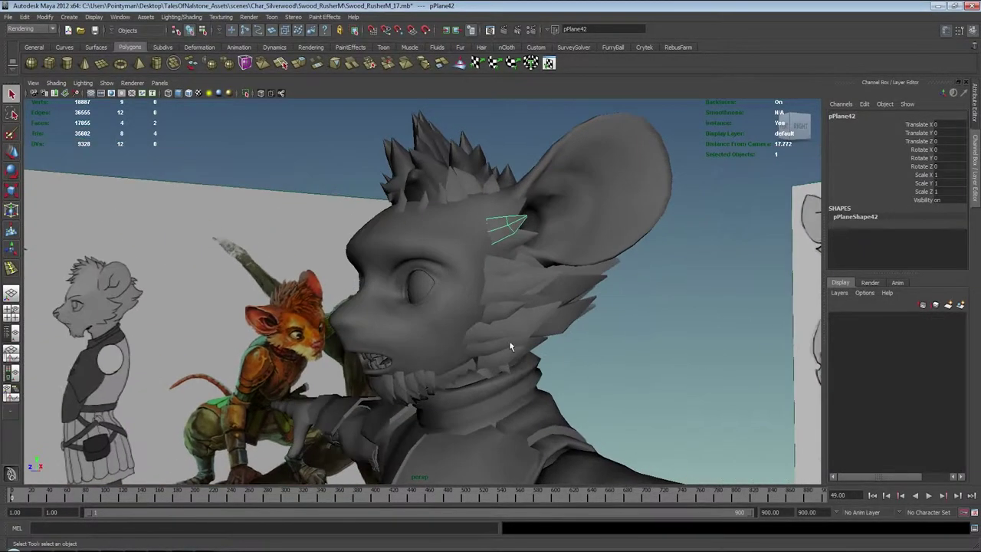
Step: Duplicate the spiky fur strip on the jaw and move the copy up towards the brow
left_click(468, 372)
left_click_drag(472, 371, 537, 344, "alt")
key("alt+Tab")
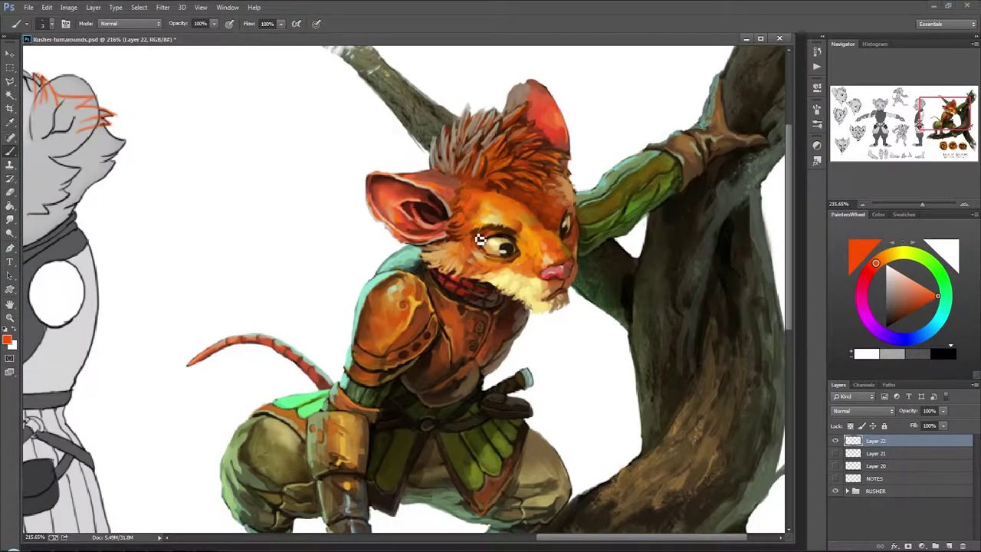
key("alt+Tab")
left_click_drag(500, 374, 595, 337, "alt")
key("ctrl+d")
key("w")
middle_click_drag(595, 337, 658, 194)
right_click_drag(657, 266, 640, 344, "shift")
Step: Rotate the duplicated fur strip and shift it closer to the forehead surface
left_click_drag(647, 297, 592, 319, "alt")
key("e")
mouse_move(478, 286)
left_mouse_down()
mouse_move(460, 273)
mouse_move(472, 270)
left_mouse_up()
left_click_drag(652, 316, 617, 325, "alt")
key("w")
middle_click_drag(618, 325, 548, 305)
left_click_drag(548, 304, 690, 331, "alt")
middle_click_drag(690, 330, 660, 331)
Step: Turn the fur strip so it lies along the brow ridge above the character's left eye
left_click_drag(660, 330, 537, 300, "alt")
right_click_drag(536, 300, 667, 276, "alt")
middle_click_drag(667, 276, 641, 352, "alt")
left_click_drag(642, 352, 572, 330, "alt")
key("e")
left_click_drag(538, 279, 421, 273)
key("w")
key("e")
left_click_drag(344, 263, 313, 275)
key("w")
left_click_drag(418, 260, 531, 287, "alt")
Step: Delete the four spike faces from the brow strip, keeping only its row of quads
key("F8")
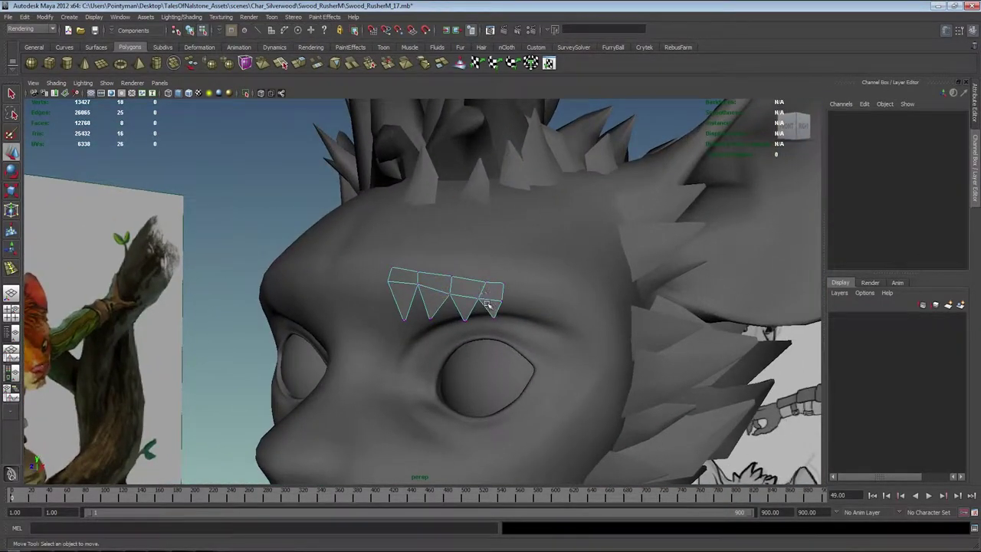
right_click_drag(491, 307, 492, 340)
left_click(493, 307)
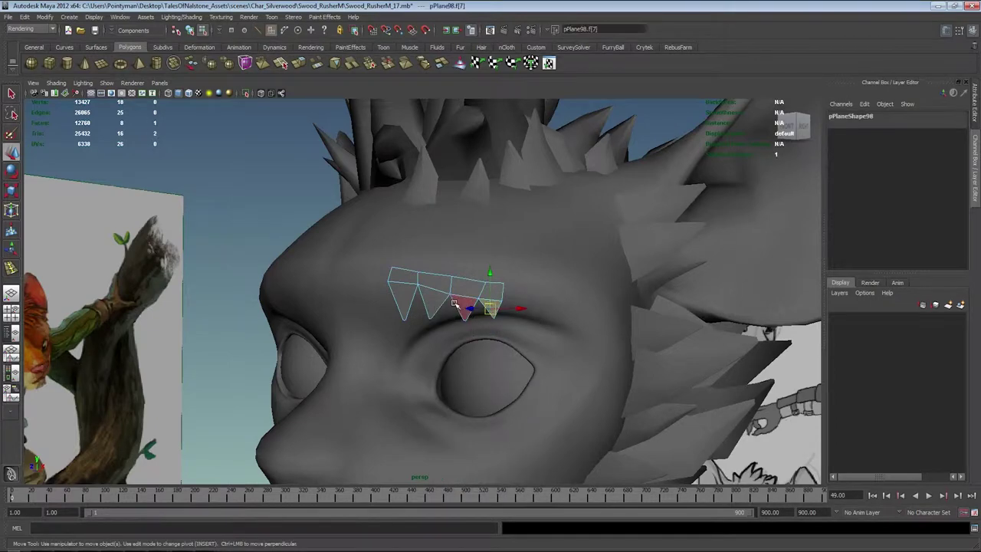
left_click(463, 306, "shift")
left_click(432, 302, "shift")
left_click(406, 299, "shift")
key("Delete")
Step: Extend the brow strip's outer end along the brow ridge and scale its edges
right_click_drag(482, 295, 482, 270)
left_click(503, 292)
left_click_drag(526, 297, 631, 309, "alt")
left_click_drag(551, 262, 605, 301, "alt")
left_click(635, 342)
key("r")
middle_click_drag(606, 300, 615, 302)
left_click_drag(614, 303, 581, 315, "alt")
Step: Move and rotate the brow strip's edges so the strip follows the curve of the brow ridge
left_click(576, 333)
key("w")
left_click(631, 338)
left_click_drag(688, 341, 603, 340, "alt")
middle_click_drag(620, 359, 633, 349)
key("e")
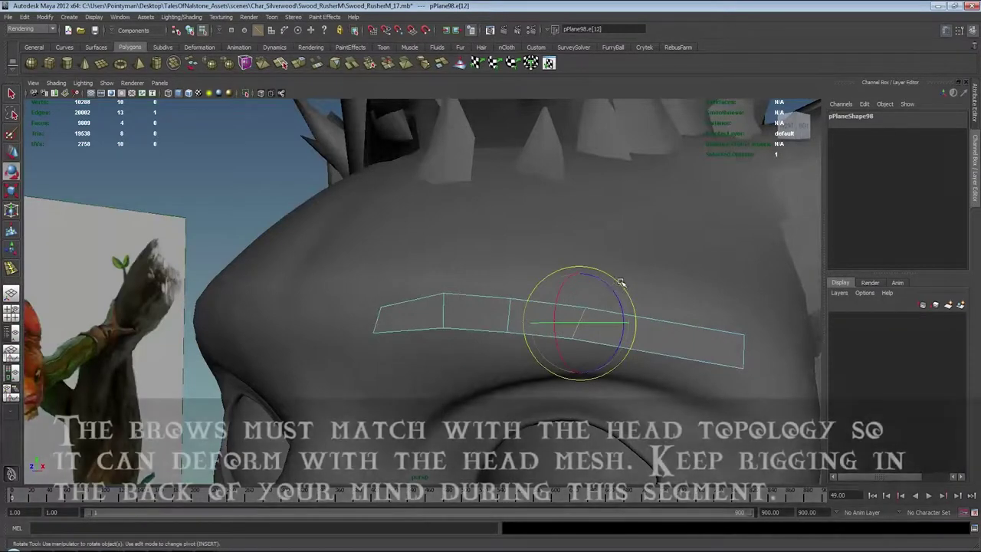
left_click_drag(622, 283, 611, 271)
Step: Compare the brow strip's edge spacing with the wireframe topology of the head mesh
left_click(655, 308)
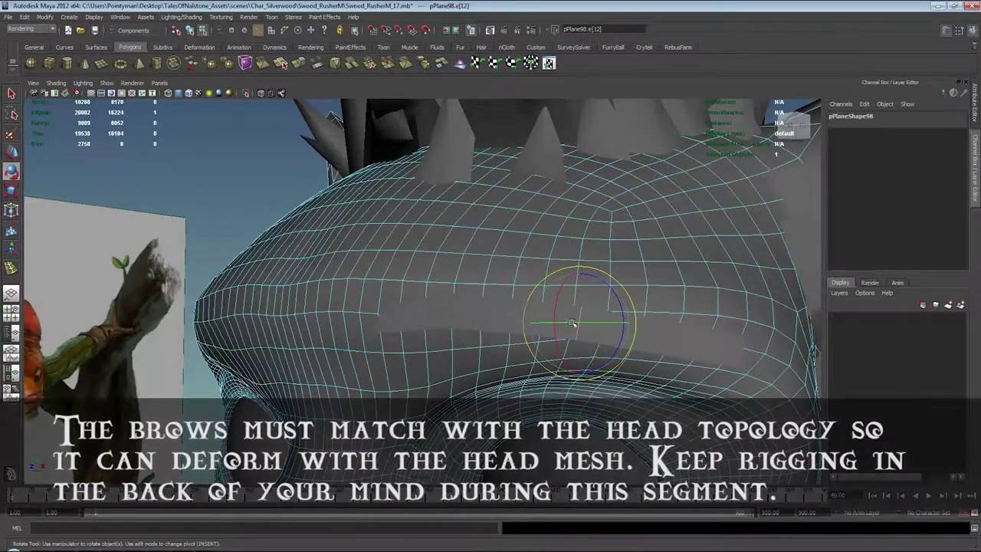
left_click_drag(385, 347, 442, 309, "alt")
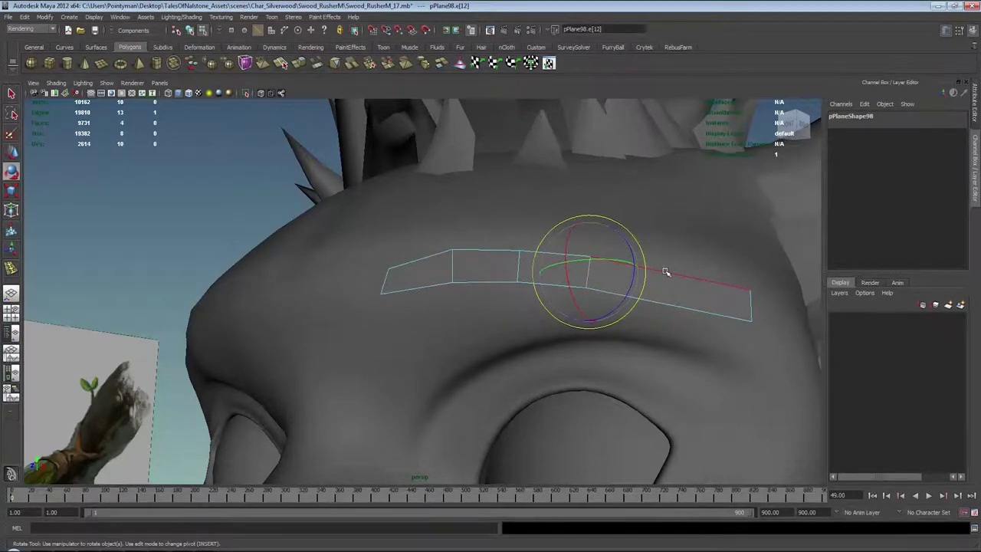
key("F8")
left_click_drag(661, 278, 611, 333, "alt")
left_click(461, 294)
left_click(600, 336, "shift")
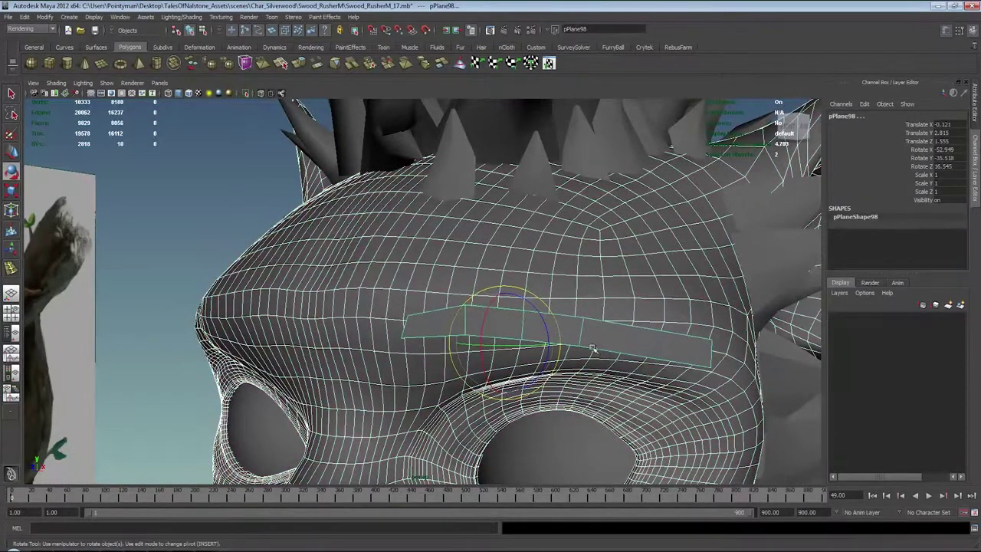
left_click(692, 328, "ctrl")
Step: Insert two edge loops across the long outer segment of the brow strip
key("F8")
key("F8")
right_click_drag(621, 335, 563, 348, "shift")
left_click(640, 330)
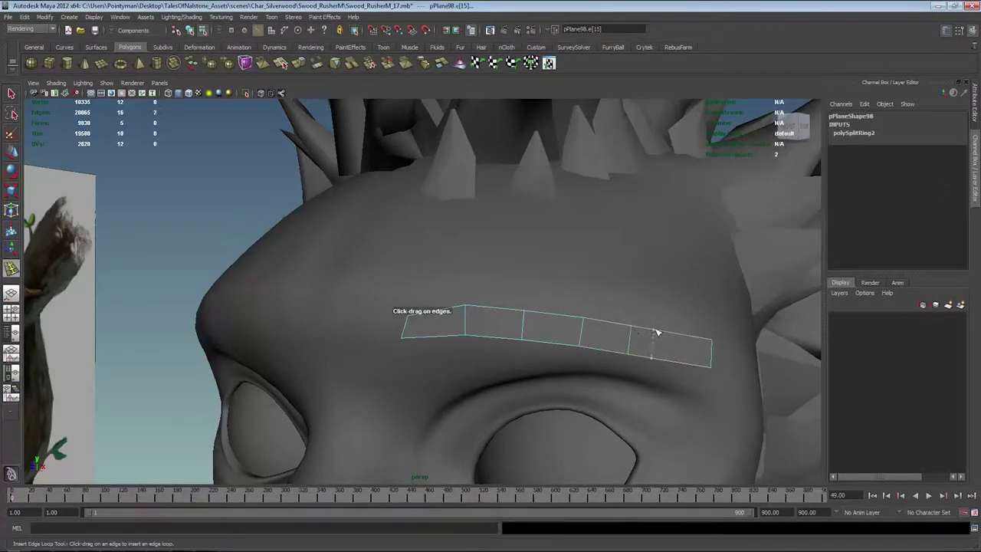
left_click(671, 339)
key("w")
Step: Move the brow strip's cross edges back so they sit closer to the forehead surface
mouse_move(670, 345)
left_mouse_down("alt")
mouse_move(560, 384)
mouse_move(543, 363)
mouse_move(449, 397)
mouse_move(270, 435)
left_mouse_up("alt")
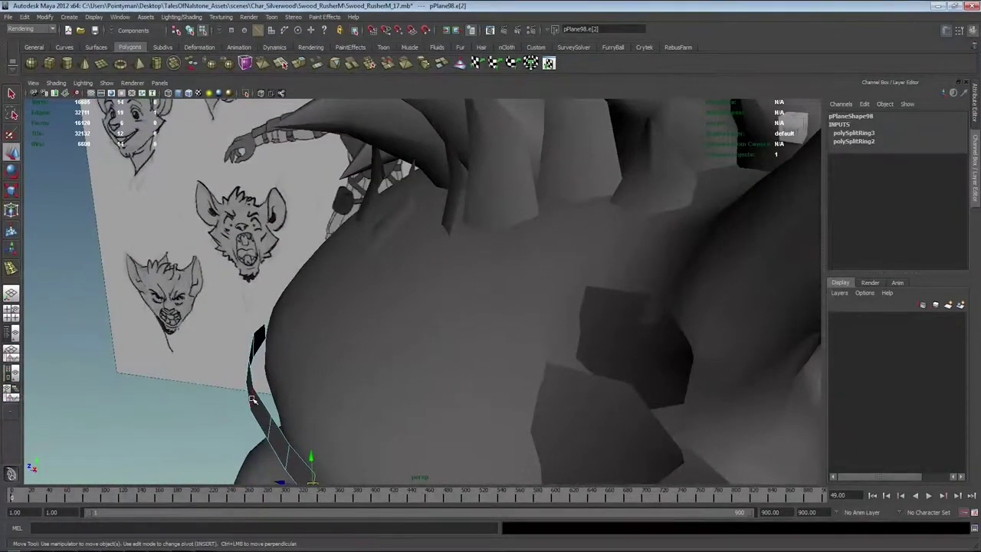
left_click(252, 399)
left_click_drag(308, 385, 328, 382, "alt")
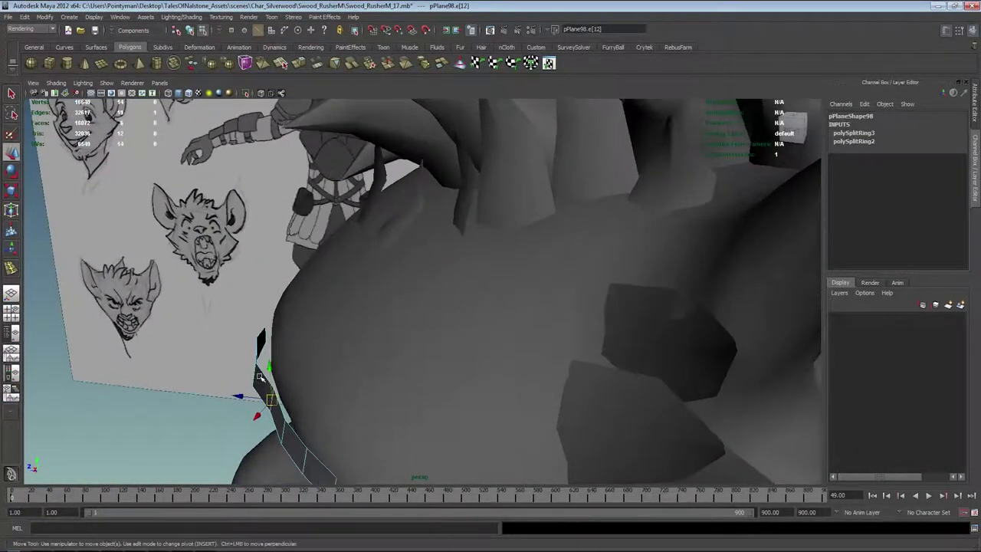
left_click(254, 377)
middle_click_drag(311, 361, 324, 357)
mouse_move(325, 357)
left_mouse_down("alt")
mouse_move(330, 344)
mouse_move(324, 351)
left_mouse_up("alt")
left_click(291, 350)
middle_click_drag(325, 350, 329, 350)
left_click_drag(329, 351, 434, 319, "alt")
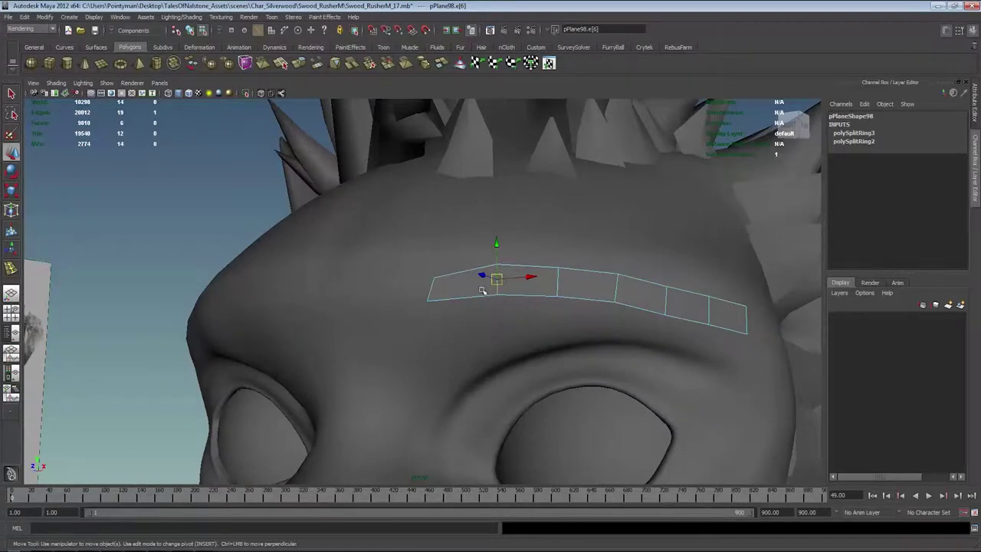
Step: Select the upper corner vertex at the inner end of the brow strip
mouse_move(484, 294)
left_mouse_down("alt")
mouse_move(529, 294)
mouse_move(499, 289)
left_mouse_up("alt")
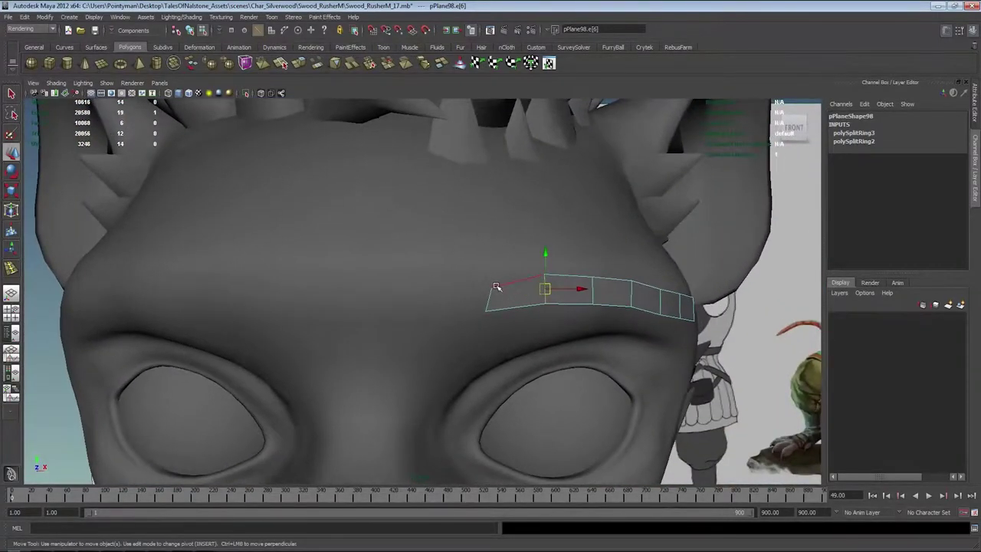
right_click_drag(497, 286, 457, 282)
left_click(496, 286)
left_click_drag(495, 285, 338, 191, "alt")
Step: Switch to Photoshop and sketch white eyebrow hairs above the painted character's near eye, trying magenta and pink first
key("alt+Tab")
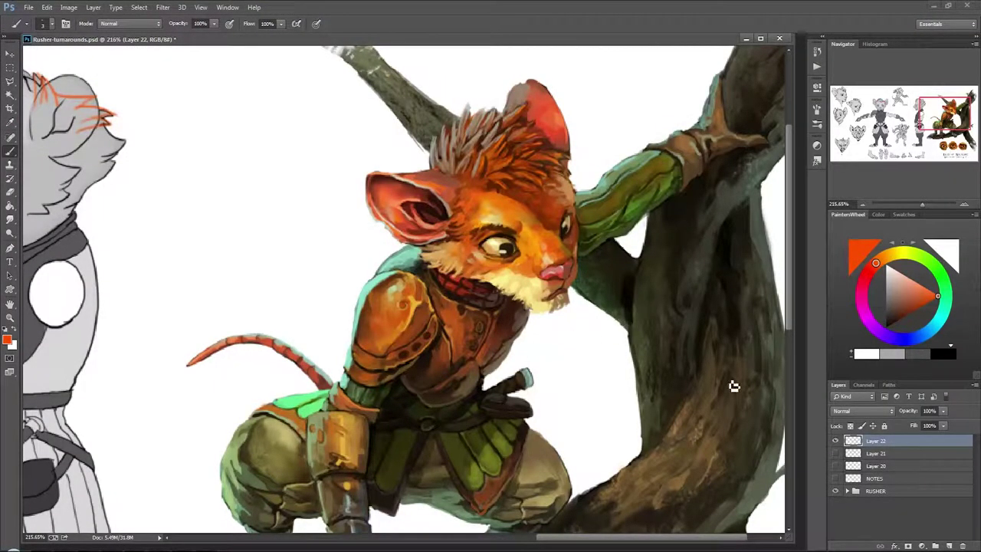
left_click(869, 320)
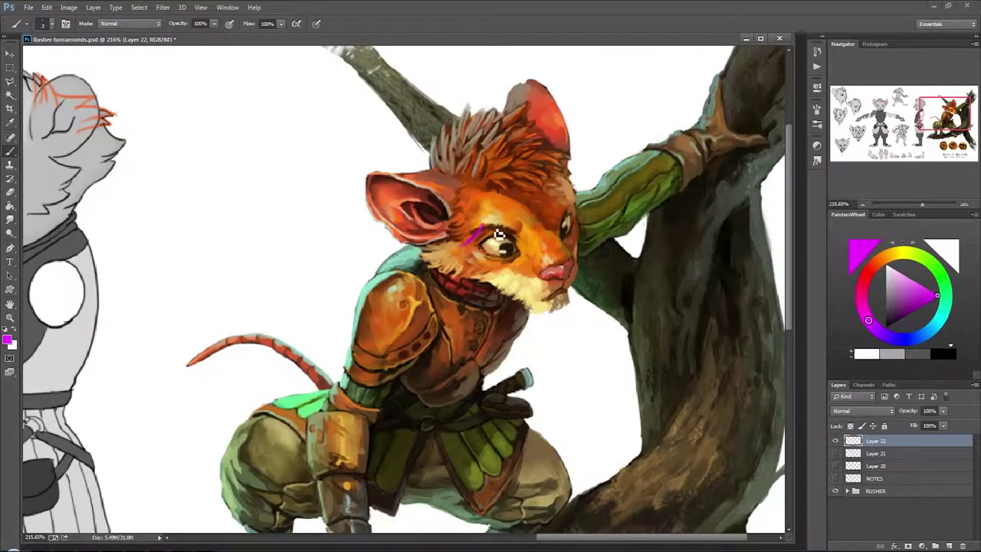
left_click(903, 275)
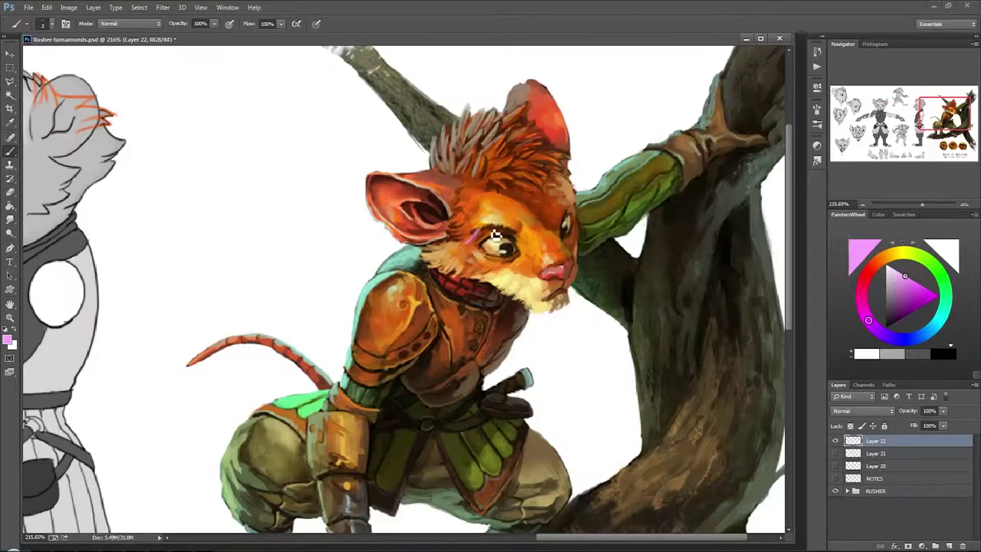
left_click(929, 304)
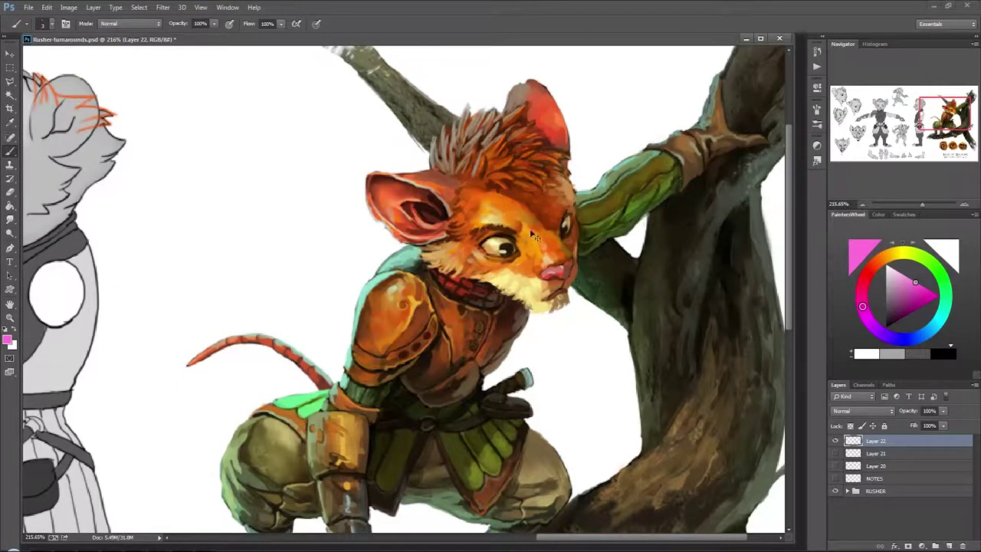
left_click(936, 297)
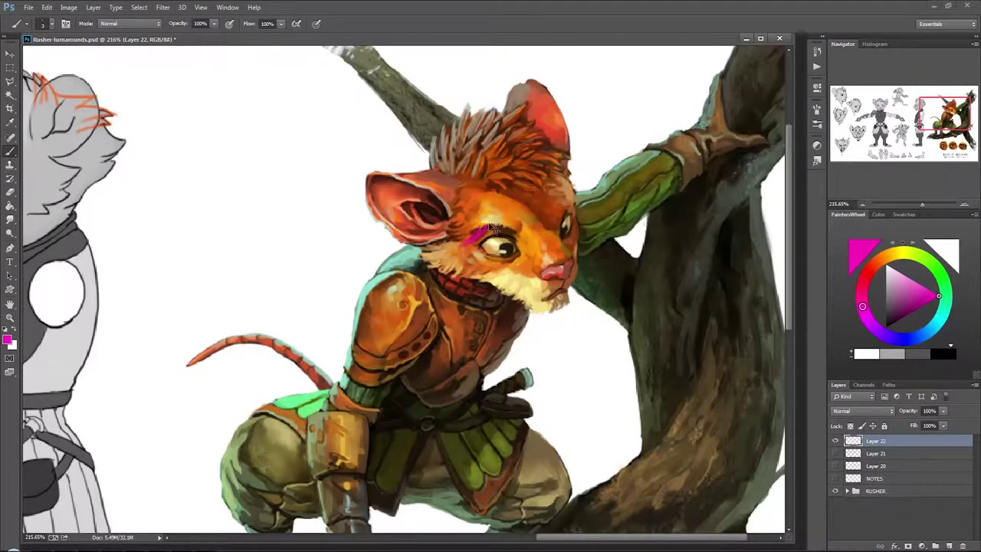
left_click(887, 266)
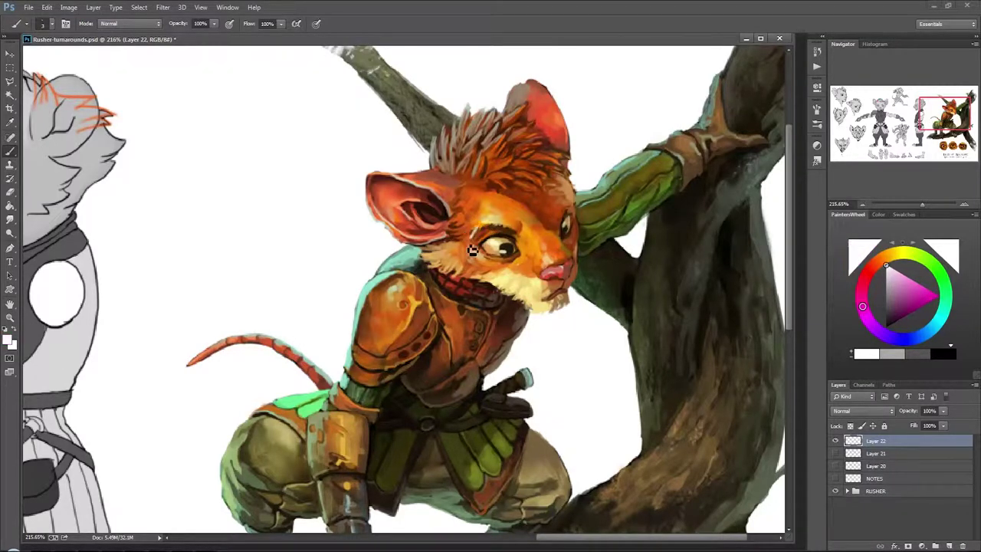
mouse_move(480, 234)
left_mouse_down()
mouse_move(460, 243)
mouse_move(502, 228)
left_mouse_up()
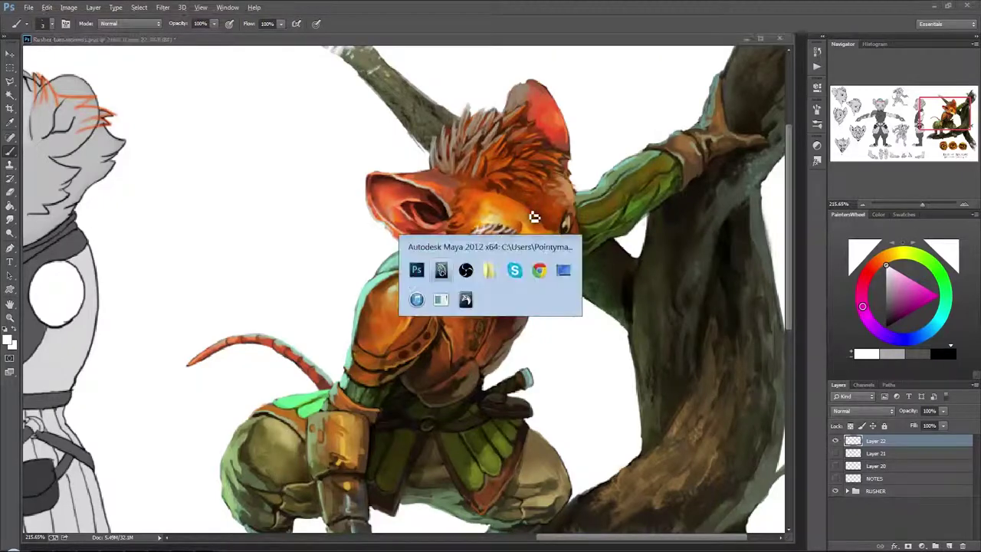
Step: Switch to Maya, move the vertices at the brow strip's inner end to square it off, and delete the strip's history
key("alt+Tab")
left_click_drag(495, 205, 460, 299, "alt")
left_click_drag(335, 292, 601, 325, "alt")
left_click_drag(607, 331, 462, 329, "alt")
middle_click_drag(462, 329, 463, 331)
left_click_drag(463, 331, 477, 315, "alt")
left_click_drag(456, 307, 520, 328)
left_click_drag(520, 328, 511, 335, "alt")
middle_click_drag(511, 335, 506, 334)
left_click(496, 334)
mouse_move(521, 340)
left_mouse_down("alt")
mouse_move(503, 341)
mouse_move(526, 344)
left_mouse_up("alt")
key("F8")
key("alt+shift+d")
Step: Extrude the lower edge of the brow strip's innermost segment downwards and outwards as a first hair tuft
left_click_drag(585, 270, 550, 279, "alt")
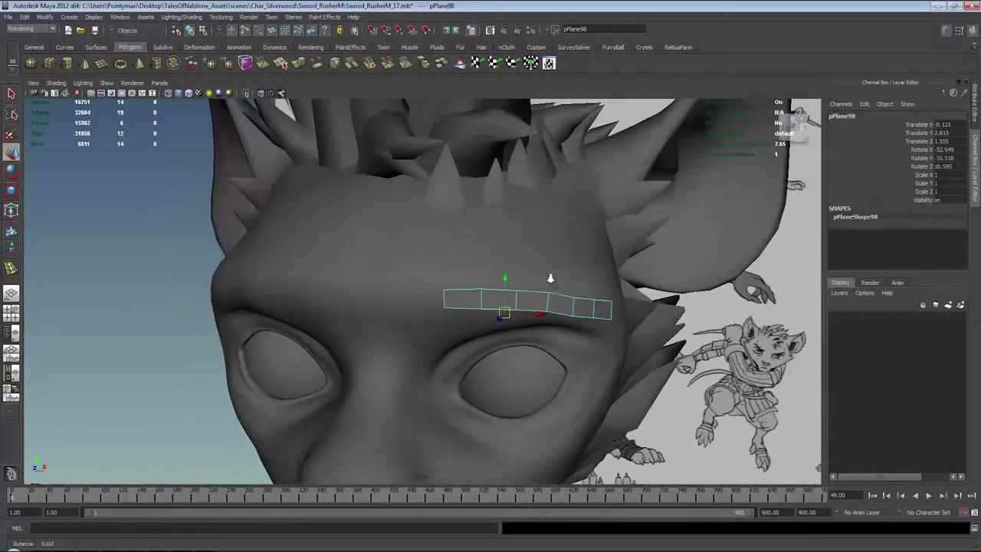
left_click_drag(188, 235, 466, 281, "alt")
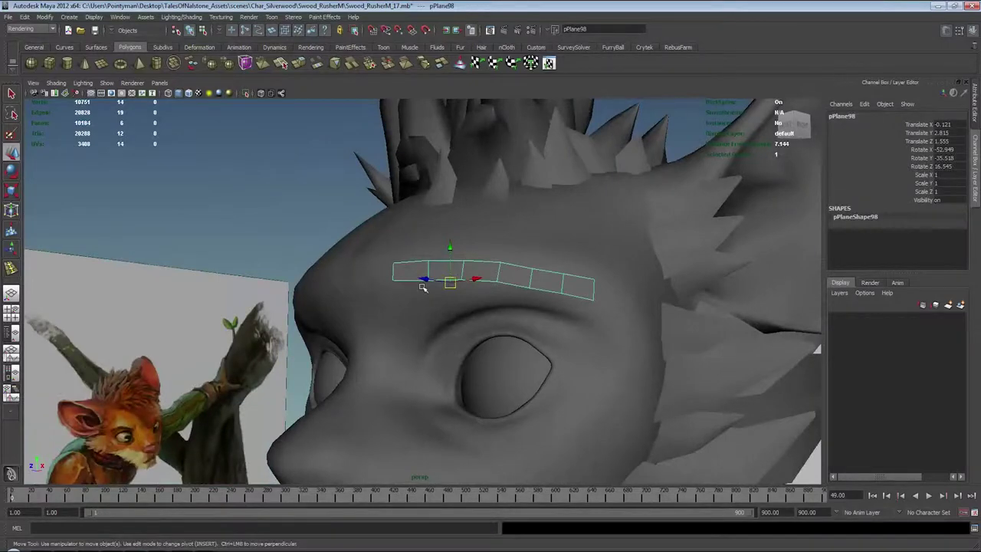
key("F8")
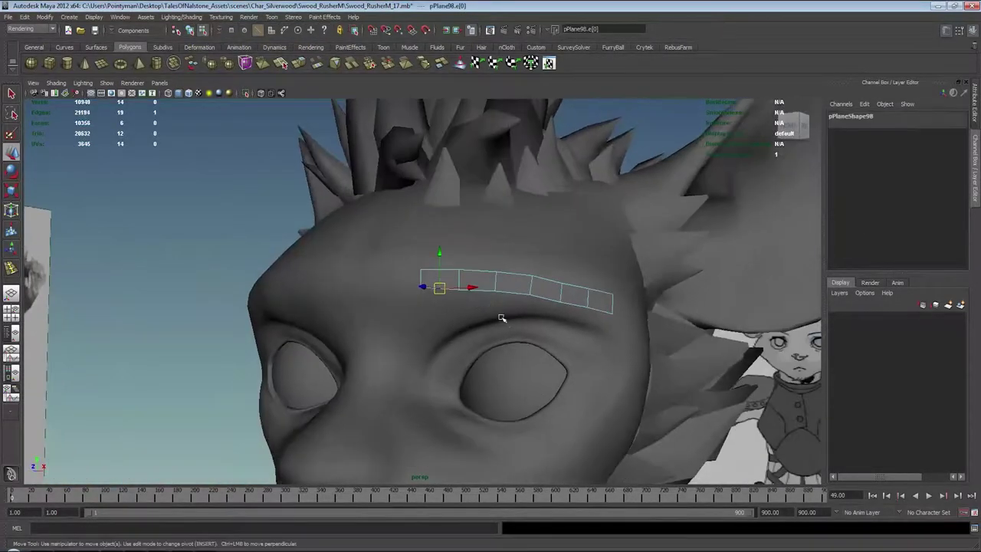
right_click(531, 316, "ctrl")
right_click_drag(532, 317, 534, 331, "shift")
mouse_move(534, 331)
middle_mouse_down()
mouse_move(536, 348)
mouse_move(546, 343)
middle_mouse_up()
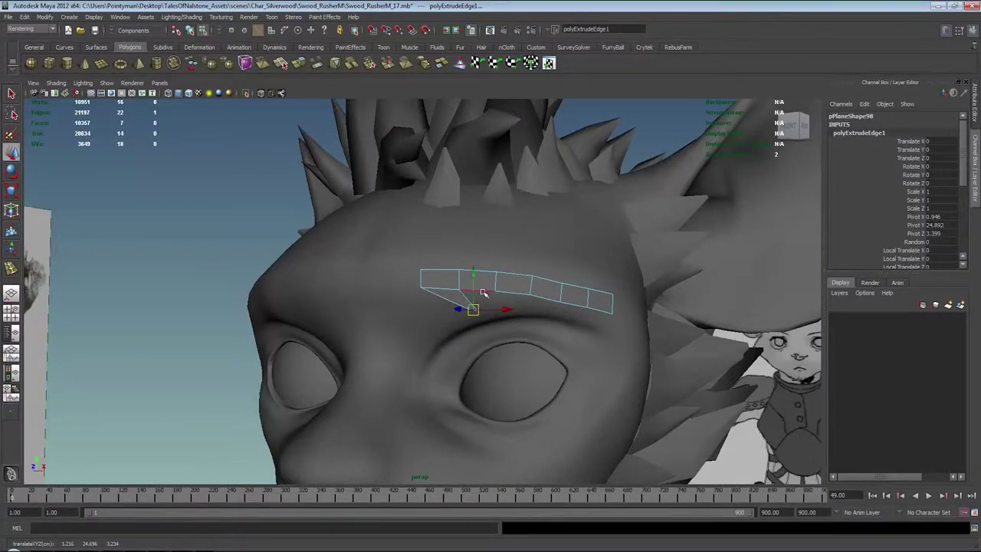
Step: Extrude the lower edge of the second brow segment downwards and outwards as another hair tuft
left_click(483, 292)
key("g")
key("w")
middle_click_drag(541, 324, 572, 340)
key("r")
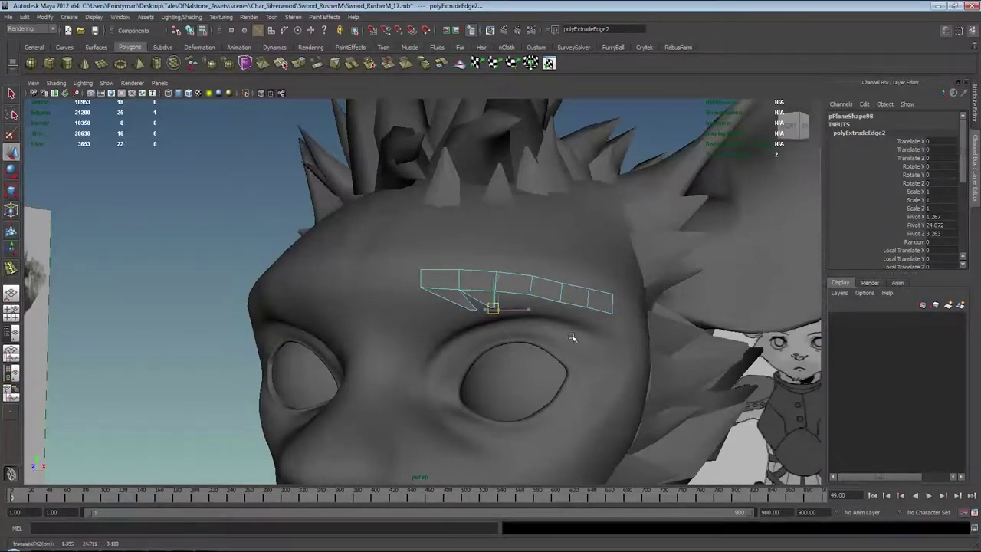
left_click_drag(572, 337, 482, 289, "alt")
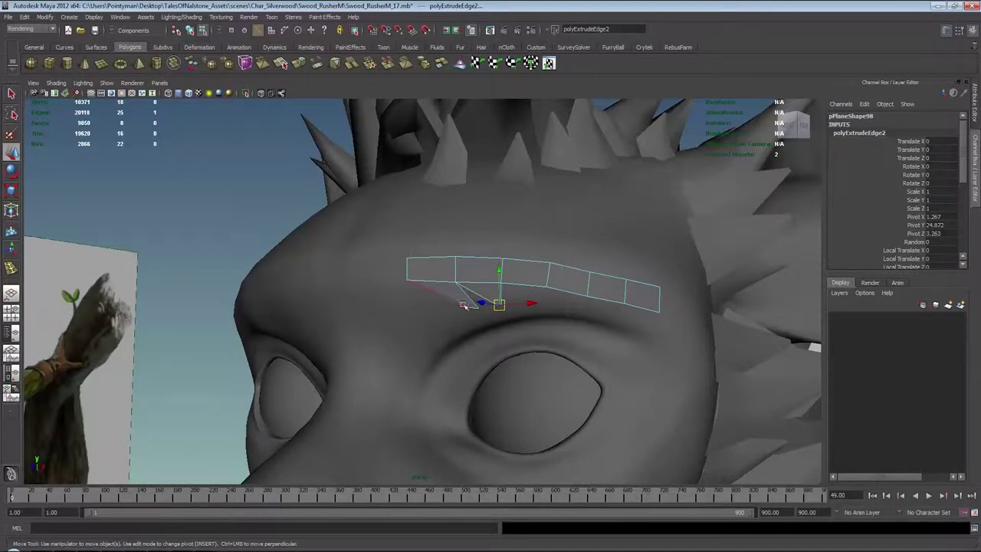
left_click_drag(464, 304, 326, 292, "alt")
right_click_drag(491, 288, 409, 344, "alt")
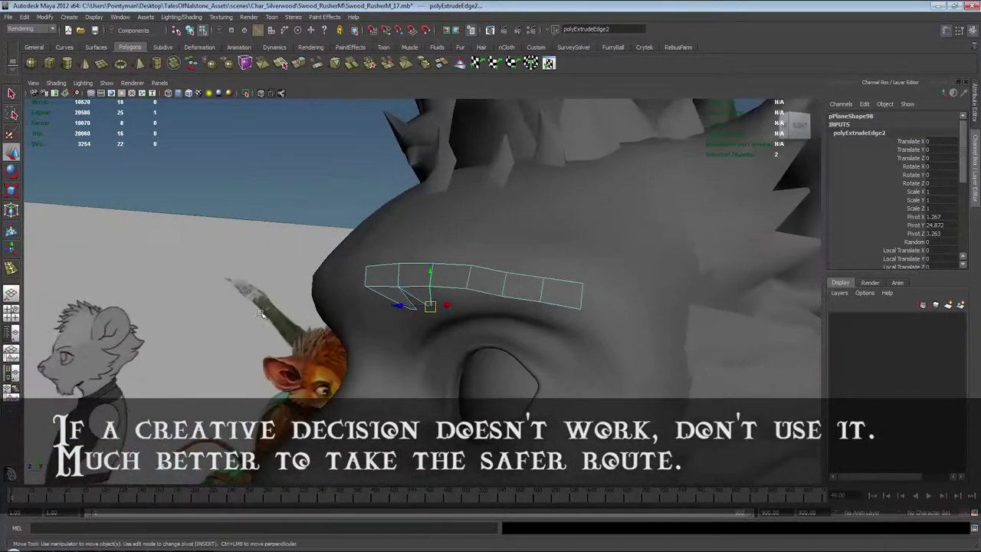
Step: Examine the chin and cheek fur as a comparison for the eyebrow tufts
middle_click_drag(409, 344, 376, 110, "alt")
right_click_drag(377, 110, 444, 332, "alt")
left_click_drag(445, 333, 434, 345, "alt")
left_click(433, 345)
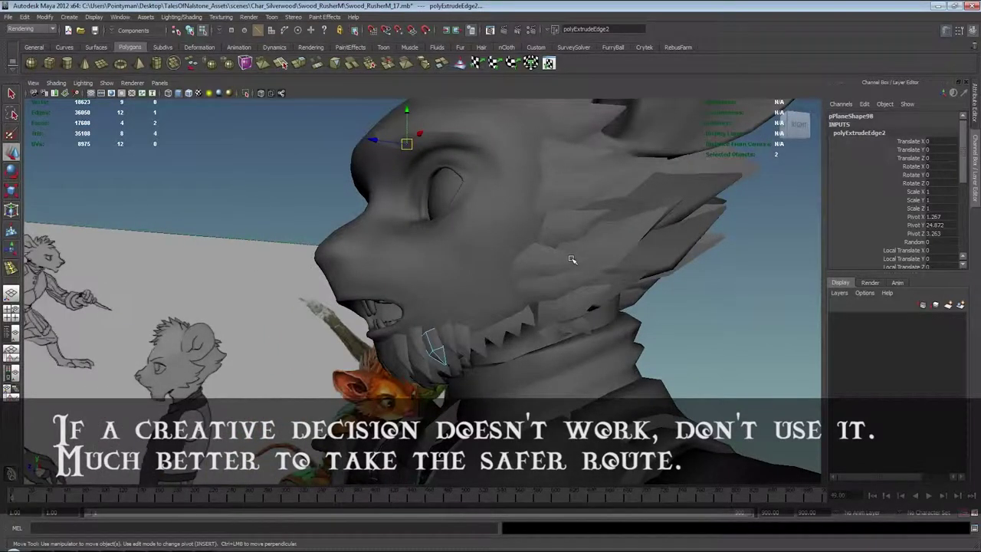
right_click_drag(403, 296, 399, 101, "alt")
middle_click_drag(398, 102, 472, 364, "alt")
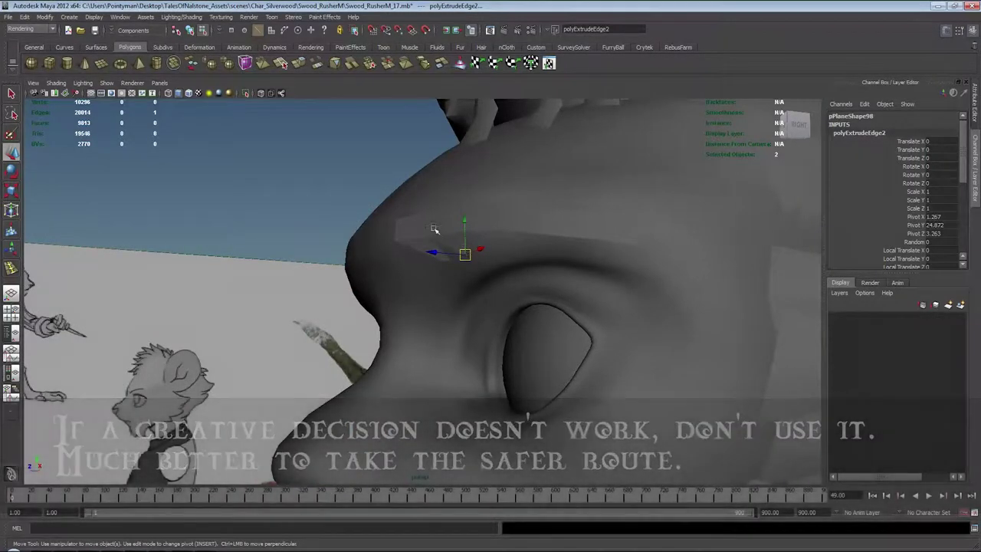
left_click_drag(449, 232, 442, 260, "alt")
Step: Extrude the upper edge of the brow strip's innermost segment upwards and outwards as a tuft, and delete the strip's history
left_click(442, 260)
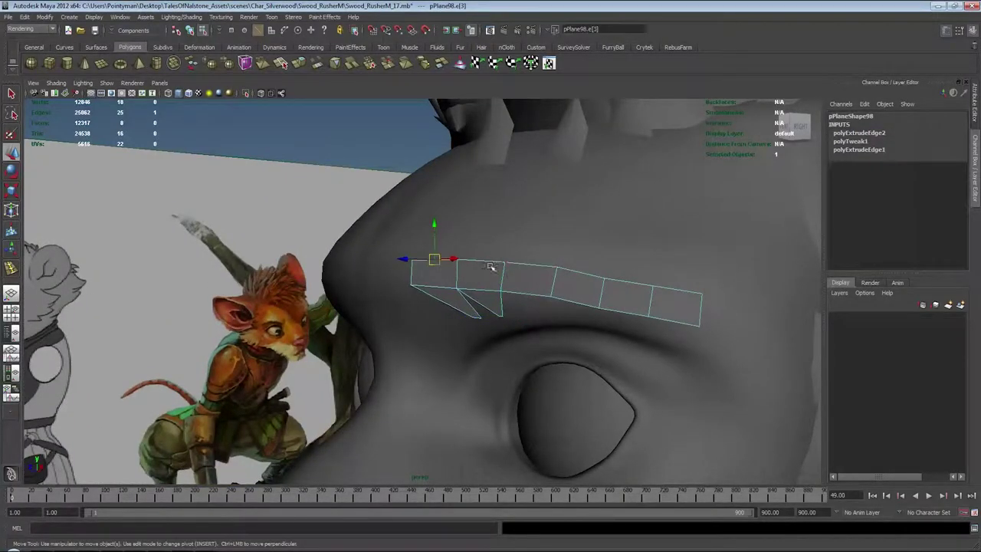
left_click_drag(507, 266, 537, 223, "alt")
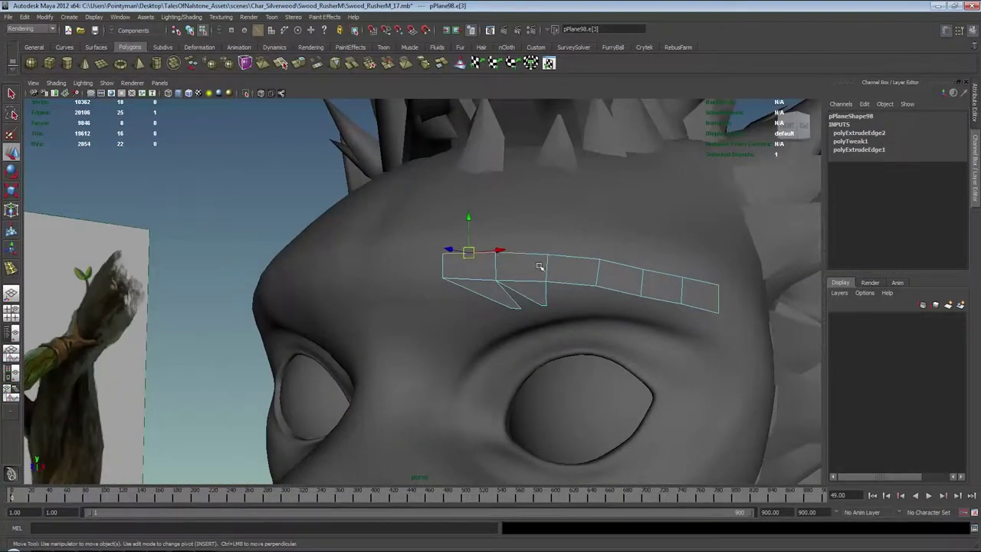
right_click_drag(539, 267, 578, 279, "shift")
key("w")
middle_click_drag(572, 236, 590, 221)
key("r")
key("w")
left_click_drag(580, 225, 486, 258, "alt")
key("F8")
right_click_drag(583, 288, 564, 377, "shift")
key("alt+shift+d")
left_click(282, 158)
Step: Examine the eyebrow shape against the eye and the whole head from several angles
left_click_drag(399, 257, 543, 281, "alt")
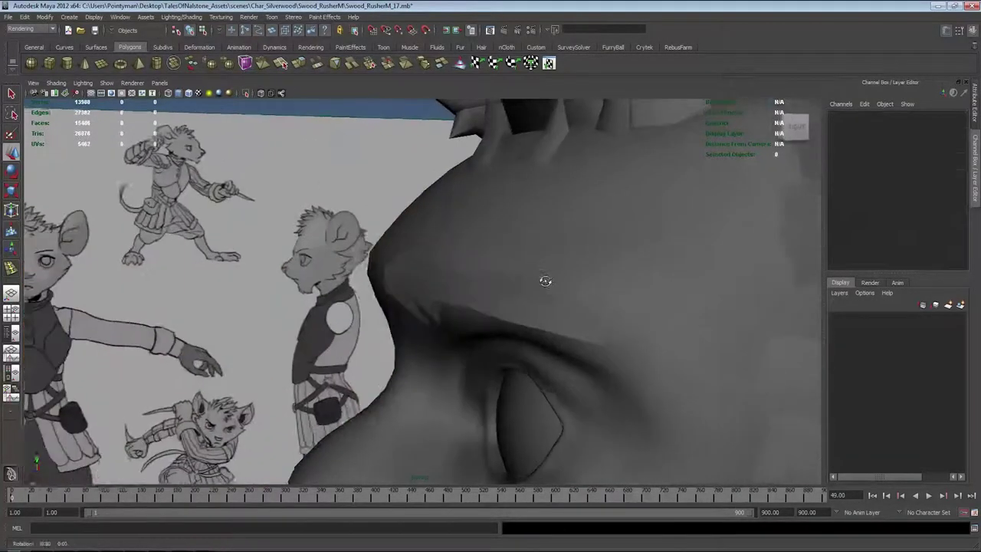
right_click_drag(544, 280, 265, 299, "alt")
left_click_drag(265, 299, 366, 299, "alt")
right_click_drag(409, 299, 546, 307, "alt")
middle_click_drag(546, 307, 494, 313, "alt")
left_click(573, 311)
right_click_drag(493, 312, 536, 314, "alt")
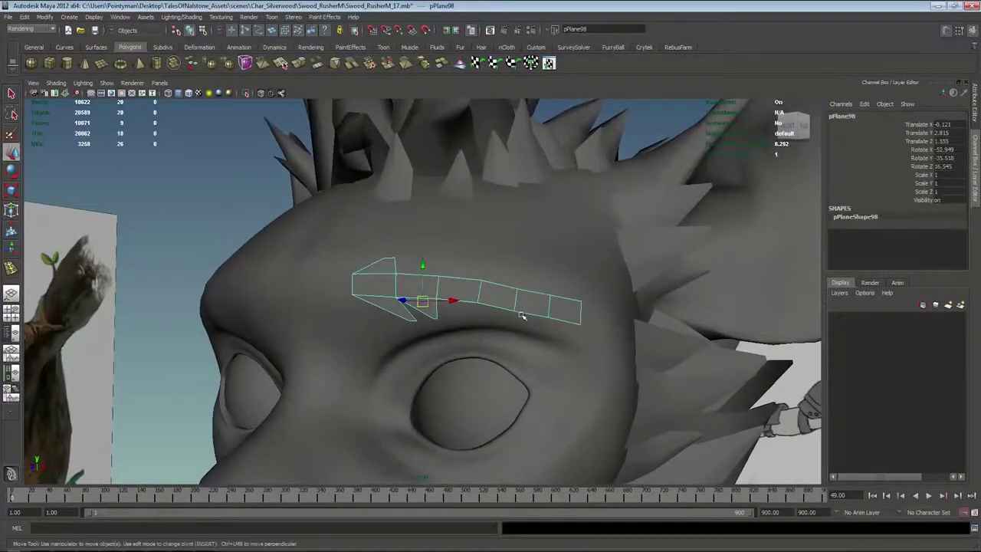
left_click_drag(523, 316, 560, 316, "alt")
right_click_drag(560, 315, 460, 316, "alt")
left_click(697, 173)
left_click_drag(569, 259, 394, 256, "alt")
left_click(396, 265)
left_click(285, 175)
left_click_drag(286, 175, 421, 244, "alt")
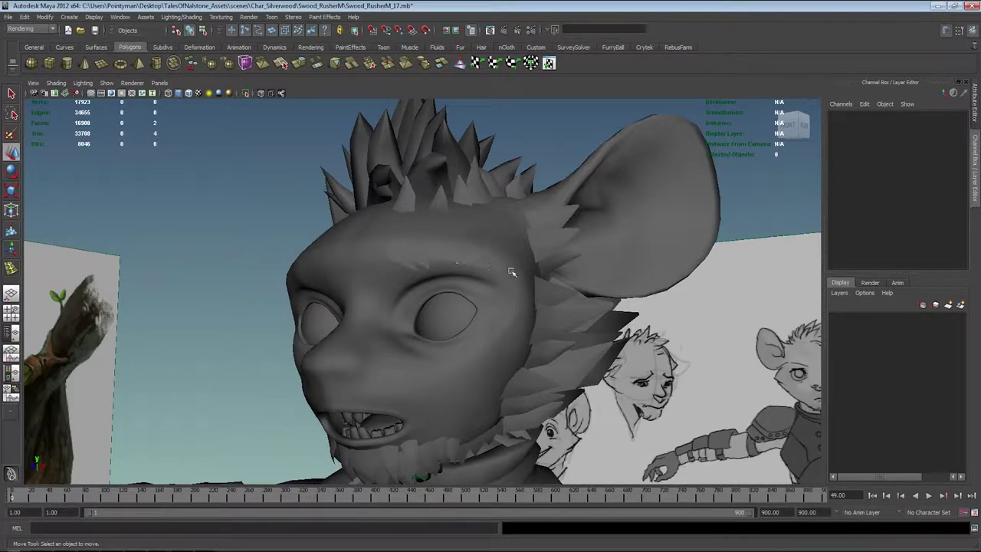
left_click_drag(416, 275, 390, 282, "alt")
right_click_drag(390, 283, 437, 291, "alt")
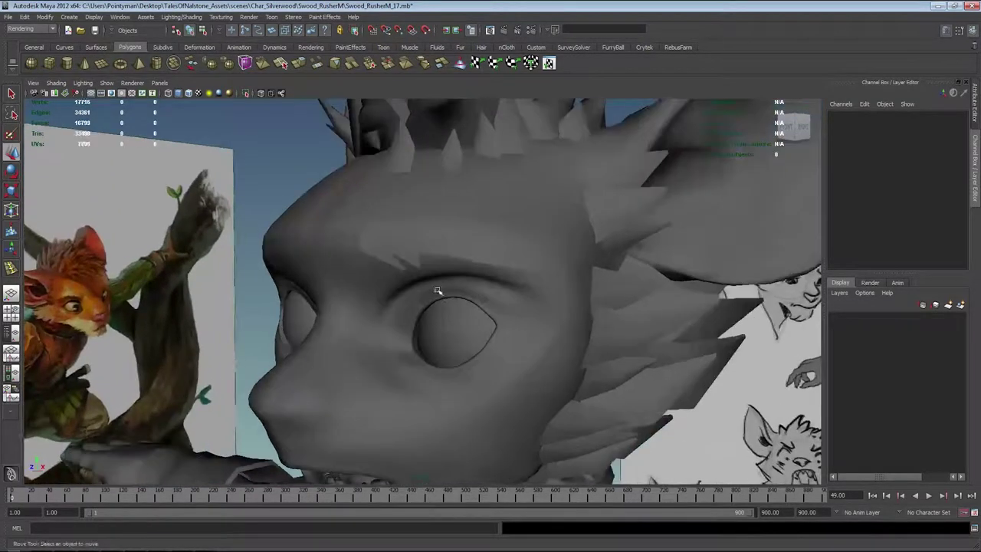
left_click_drag(437, 291, 506, 281, "alt")
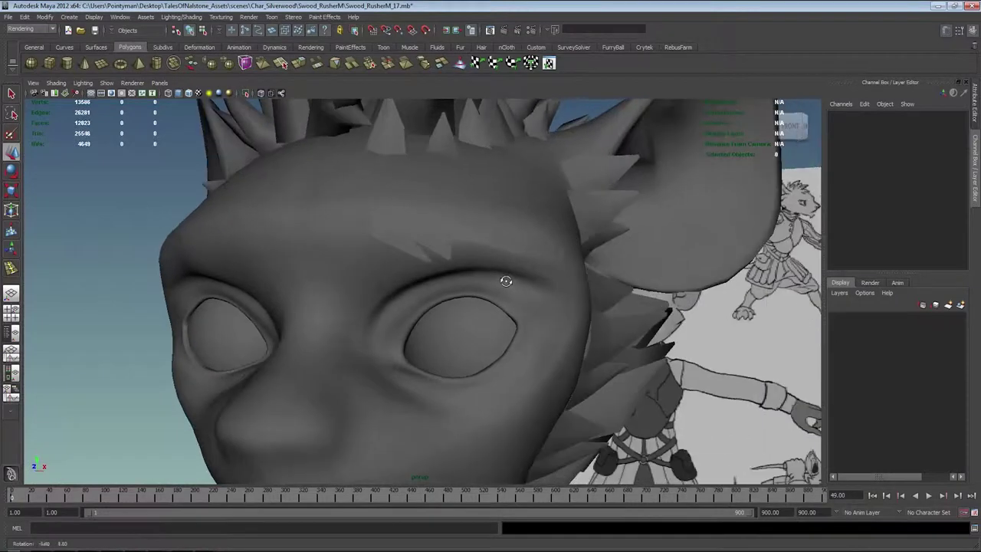
Step: Duplicate the eyebrow mesh, move the copy down over the eye and delete its inner, tufted faces to leave four segments
left_click(478, 238)
key("ctrl+d")
middle_click_drag(521, 253, 504, 350)
right_click_drag(468, 317, 425, 319)
left_click_drag(448, 357, 450, 359)
key("Delete")
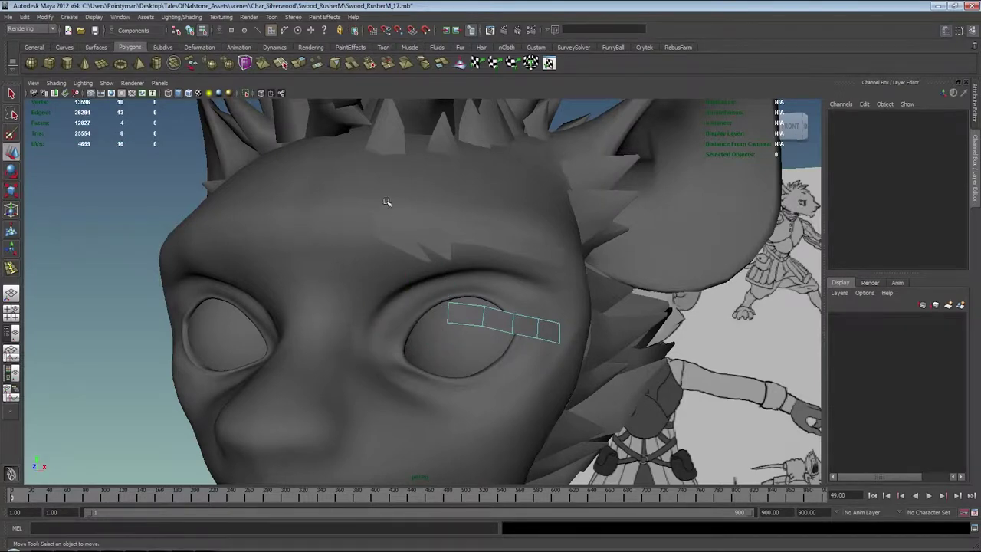
Step: Check the painted eye in Photoshop, switch back to Maya and move the duplicated strip closer to the eyeball
key("alt+Tab")
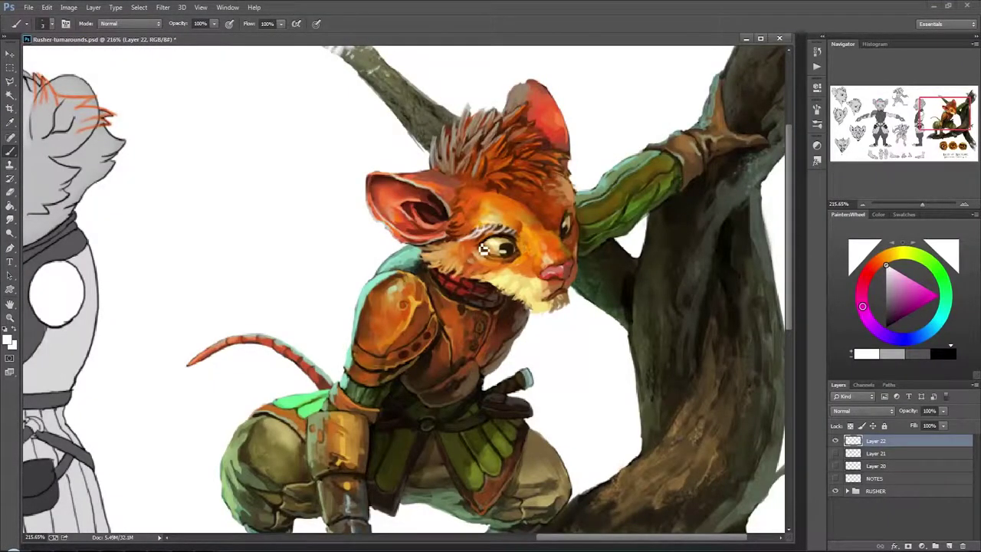
key("alt+Tab")
left_click_drag(453, 300, 563, 339, "alt")
key("F8")
middle_click_drag(565, 339, 540, 335)
left_click_drag(541, 335, 455, 315, "alt")
Step: Centre the duplicated strip's pivot and rotate the strip to align it with the eye opening
left_click(427, 314)
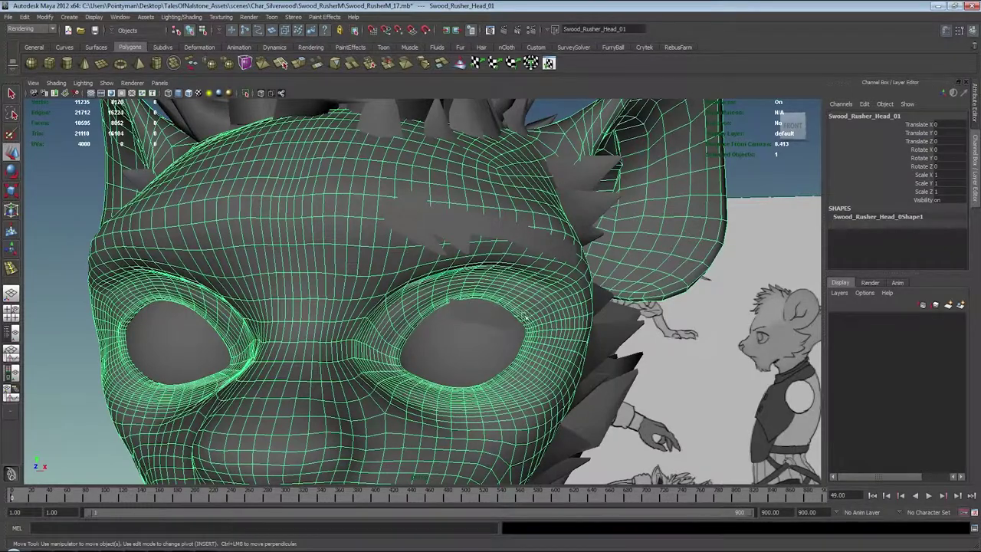
left_click_drag(526, 317, 548, 320, "alt")
left_click(460, 312)
right_click_drag(548, 320, 620, 327, "alt")
key("e")
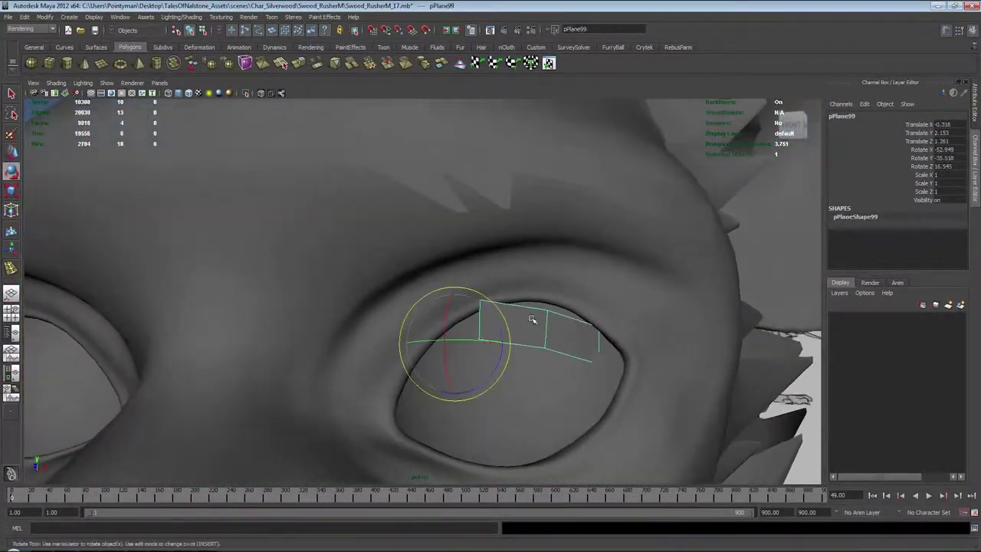
left_click_drag(488, 312, 463, 306)
key("ctrl+z")
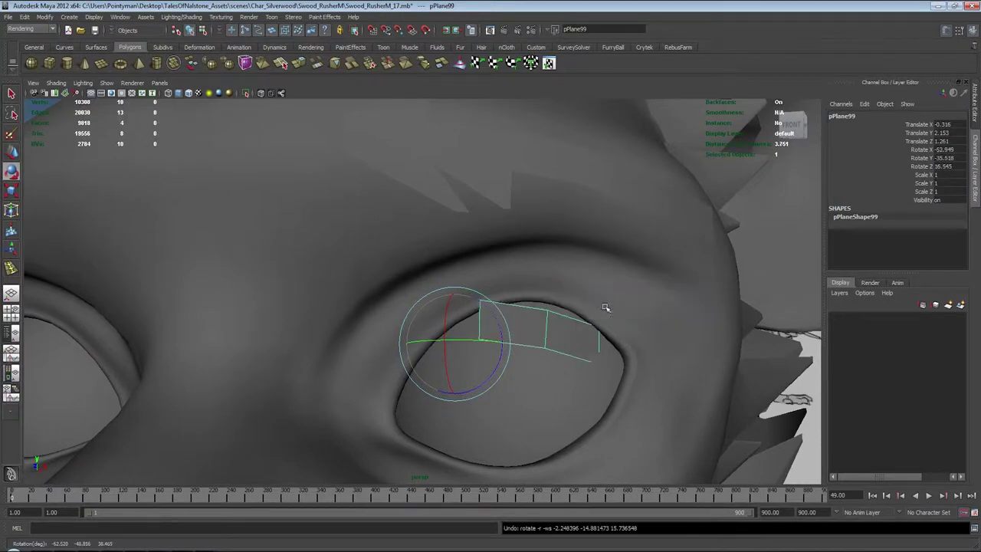
right_click_drag(592, 316, 573, 396, "shift")
left_click_drag(568, 312, 542, 326)
Step: Move the strip across the front of the eyeball and rotate it so its outer end tilts upwards
left_click_drag(637, 311, 538, 307, "alt")
key("w")
middle_click_drag(572, 313, 546, 309)
left_click_drag(546, 309, 611, 316, "alt")
middle_click_drag(611, 317, 565, 352)
left_click_drag(535, 336, 484, 334, "alt")
key("e")
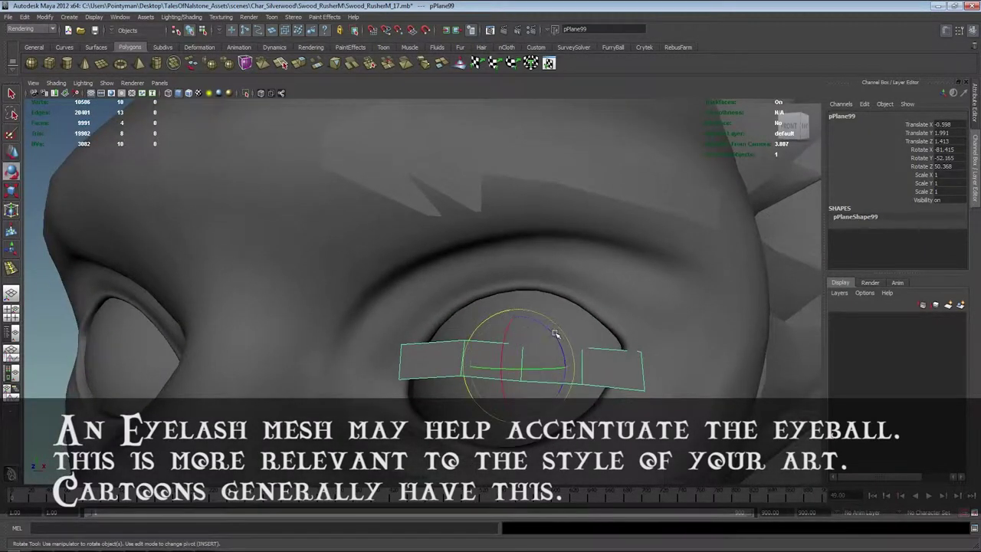
left_click_drag(554, 334, 546, 325)
key("w")
Step: Raise the strip's middle vertex pair, and move all its vertices up to the upper eyelid
key("F11")
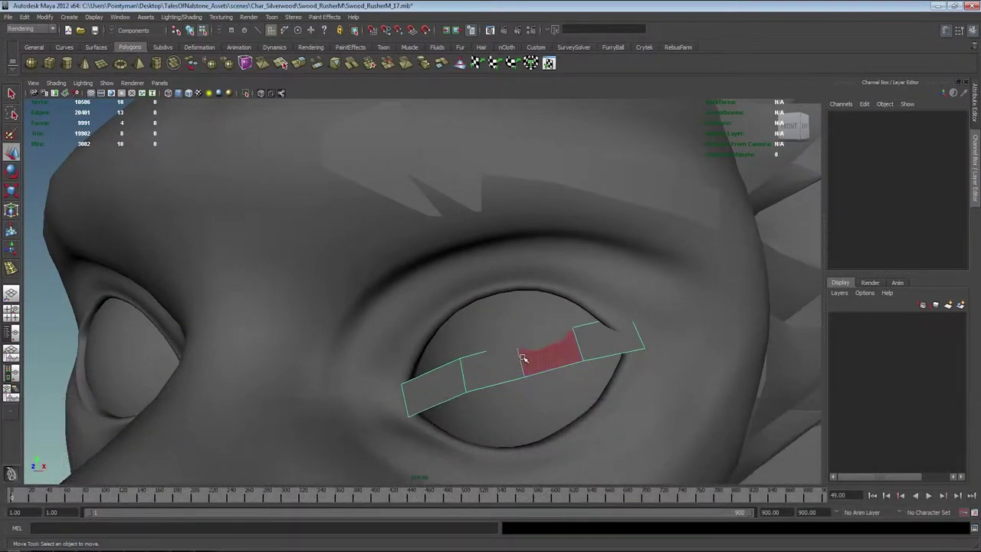
right_click_drag(522, 358, 513, 355)
left_click_drag(529, 376, 539, 385)
middle_click_drag(565, 389, 564, 385)
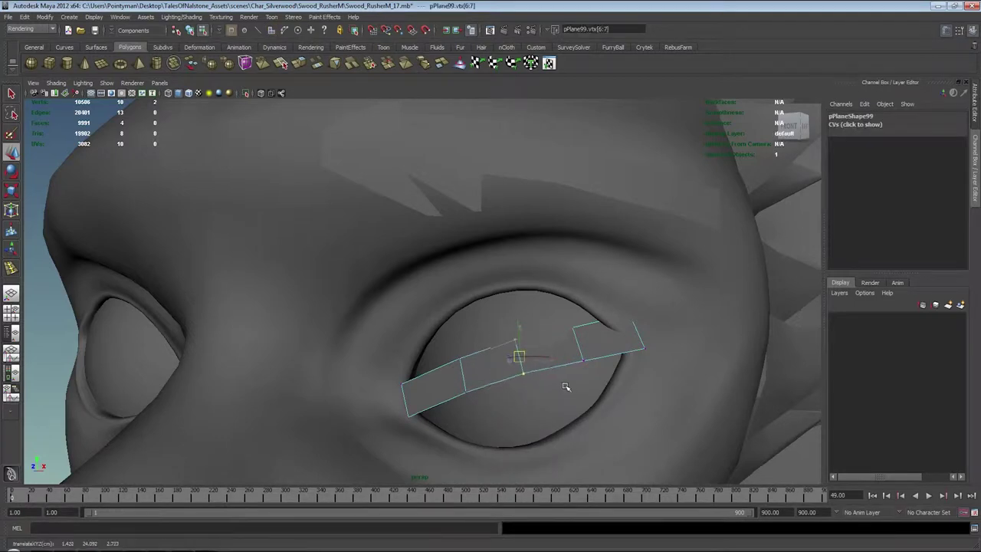
left_click_drag(329, 271, 659, 418)
middle_click_drag(690, 423, 701, 383)
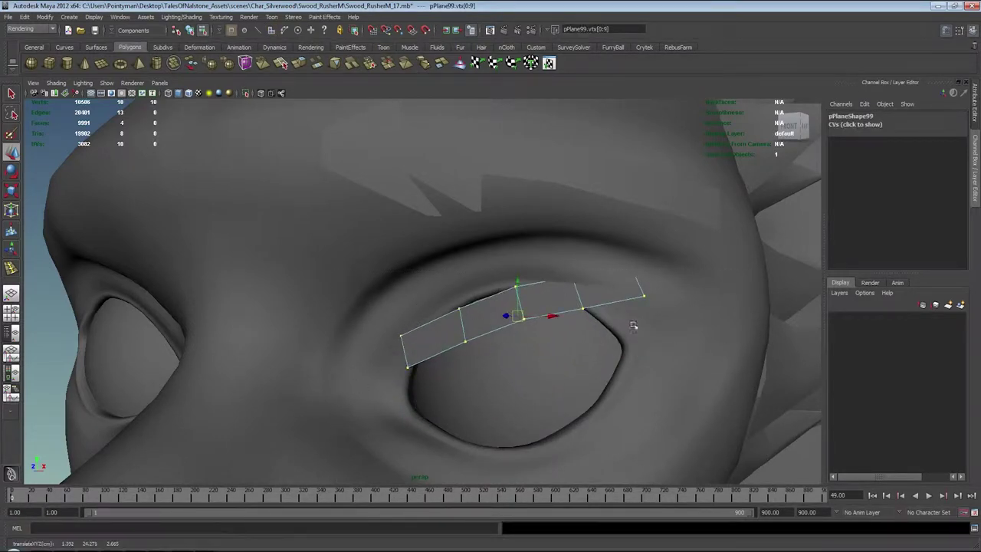
left_click_drag(535, 286, 446, 322, "alt")
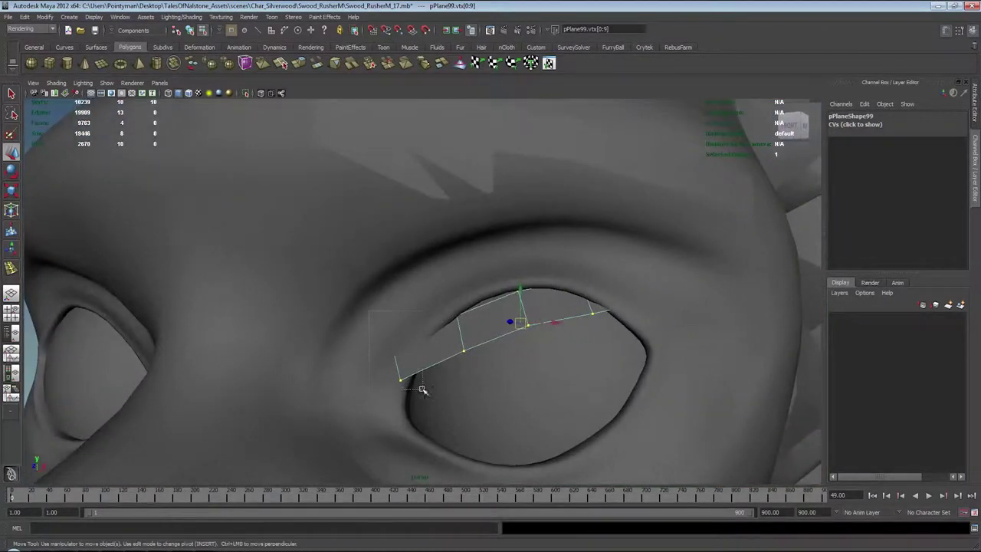
Step: Move the strip's inner vertex pairs down and back to follow the eyelid towards the inner eye corner
left_click_drag(424, 394, 426, 395)
middle_click_drag(452, 395, 464, 414)
left_click_drag(467, 419, 549, 418, "alt")
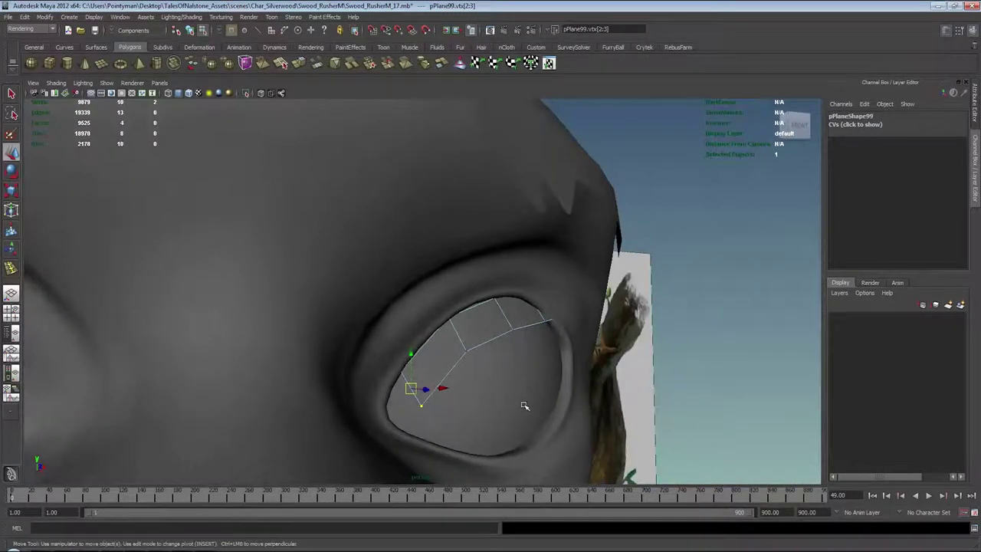
middle_click_drag(524, 405, 503, 403)
left_click_drag(473, 369, 474, 370)
middle_click_drag(503, 371, 495, 372)
left_click_drag(506, 369, 529, 351, "alt")
middle_click_drag(565, 353, 551, 352)
Step: Adjust the vertices at the strip's outer end so it follows the upper eyelid to the outer eye corner
left_click_drag(592, 319, 567, 283)
left_click_drag(598, 339, 625, 340, "alt")
key("4")
left_click_drag(615, 268, 679, 326)
key("5")
left_click_drag(678, 360, 697, 350, "alt")
mouse_move(681, 420)
left_mouse_down("alt")
mouse_move(649, 397)
mouse_move(568, 398)
mouse_move(652, 391)
mouse_move(550, 399)
left_mouse_up("alt")
middle_click_drag(550, 398, 552, 391)
left_click_drag(572, 374, 556, 338, "alt")
left_click_drag(482, 263, 571, 284, "alt")
left_click(551, 289)
Step: Examine the eyelash strip's fit against the head mesh around the eye
key("F8")
left_click(79, 247)
left_click(651, 298)
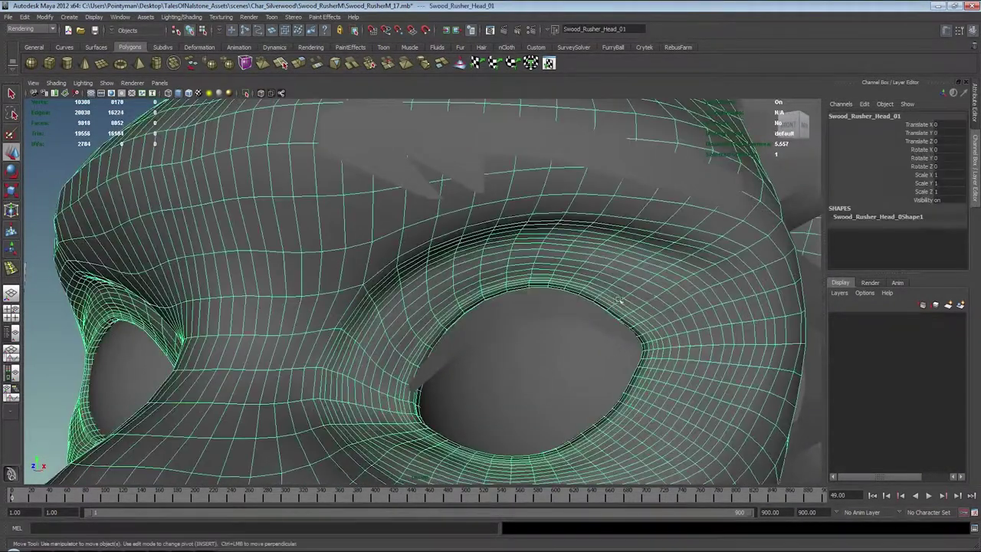
left_click(512, 308)
left_click_drag(512, 308, 445, 305, "alt")
left_click(260, 217)
left_click(494, 277)
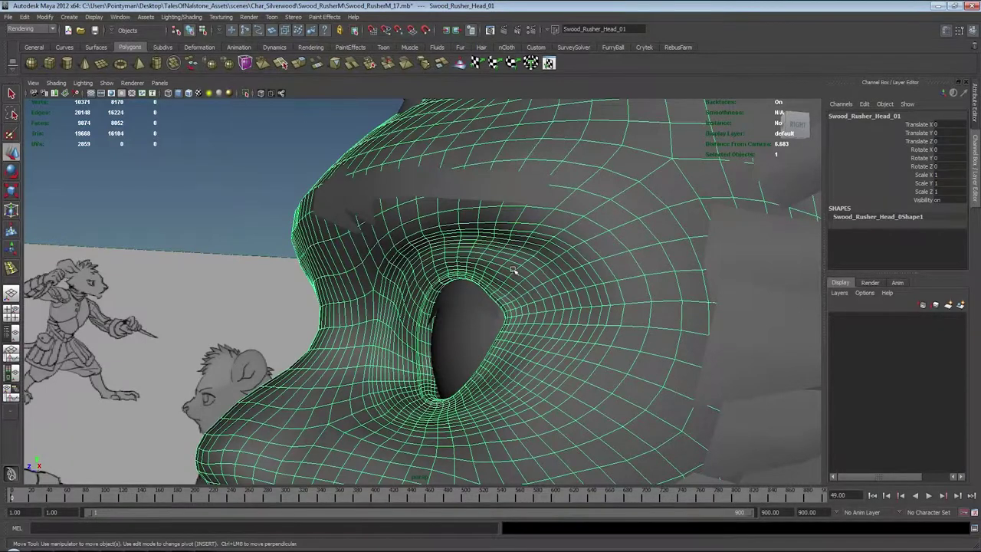
left_click(473, 290)
left_click_drag(473, 290, 554, 285, "alt")
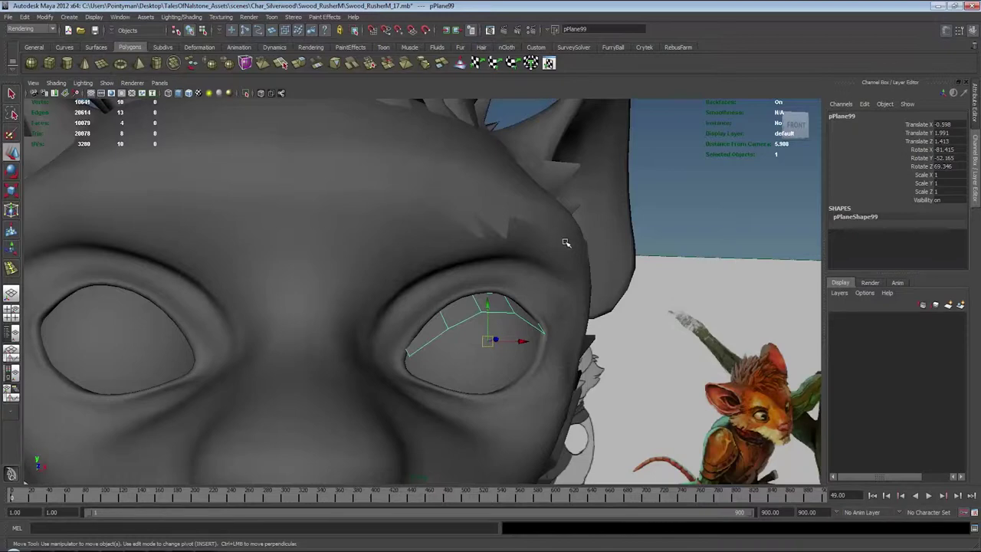
left_click_drag(502, 367, 343, 350, "alt")
left_click_drag(489, 314, 451, 307, "alt")
scroll(451, 306, "up", 5)
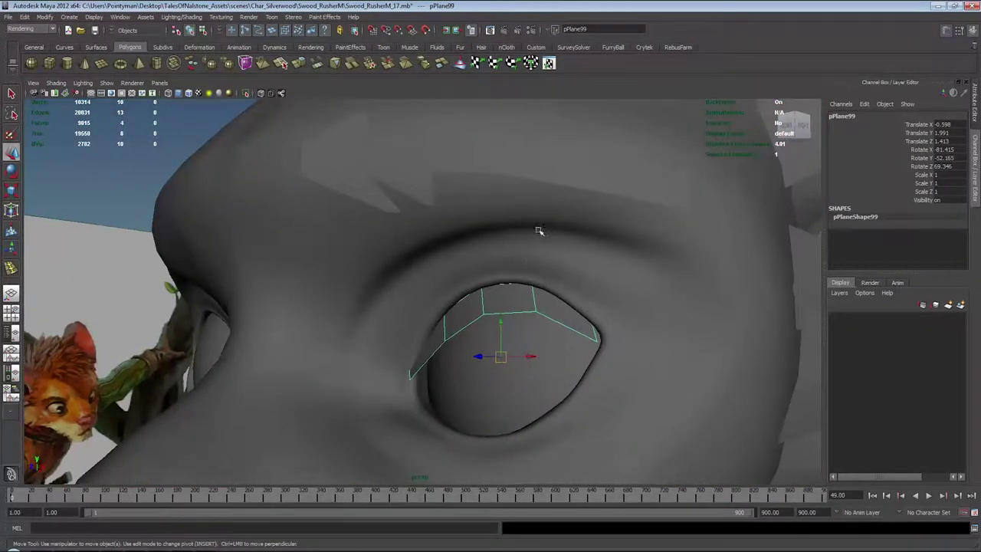
Step: Duplicate a hair spike on top of the head to fill out the hairstyle
left_click_drag(483, 188, 610, 104, "alt")
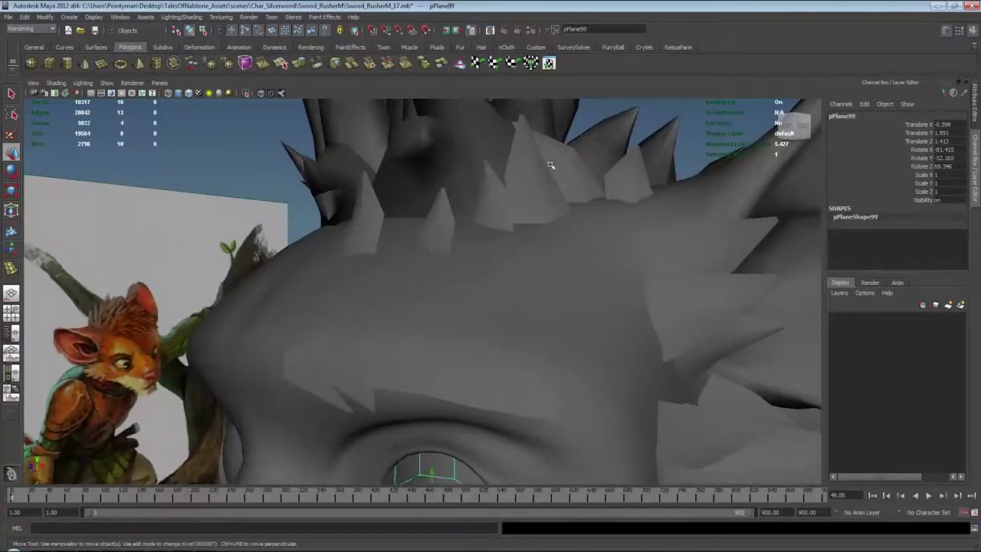
left_click_drag(635, 190, 564, 293, "alt")
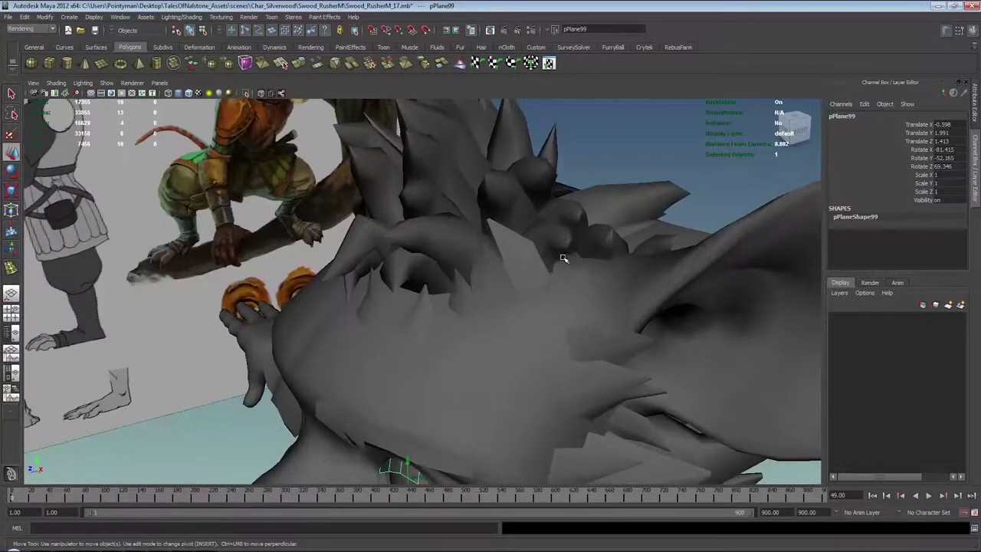
left_click_drag(589, 273, 598, 232, "alt")
left_click(586, 286)
left_click(598, 233)
middle_click_drag(598, 232, 526, 245, "alt")
key("ctrl+d")
left_click_drag(578, 263, 780, 249, "alt")
key("r")
key("w")
key("e")
key("w")
Step: Rotate the duplicated hair spike in the front view to match the drawn hair direction
key("space")
key("space")
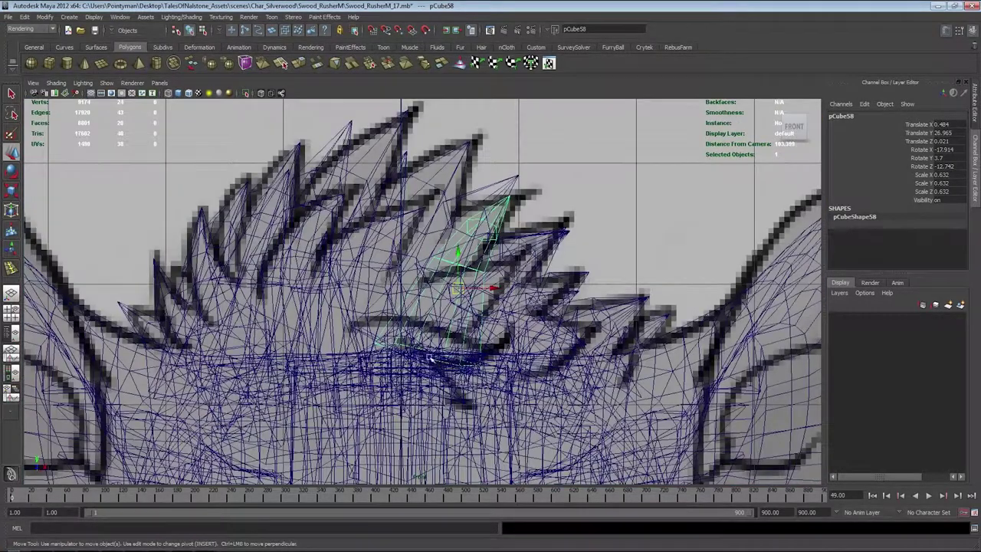
key("e")
left_click_drag(517, 282, 558, 288)
key("w")
key("space")
Step: Duplicate the hair spike again and position the copy beside it, following the front-view hair outline
left_click_drag(598, 207, 656, 215, "alt")
key("ctrl+d")
middle_click_drag(657, 216, 669, 220)
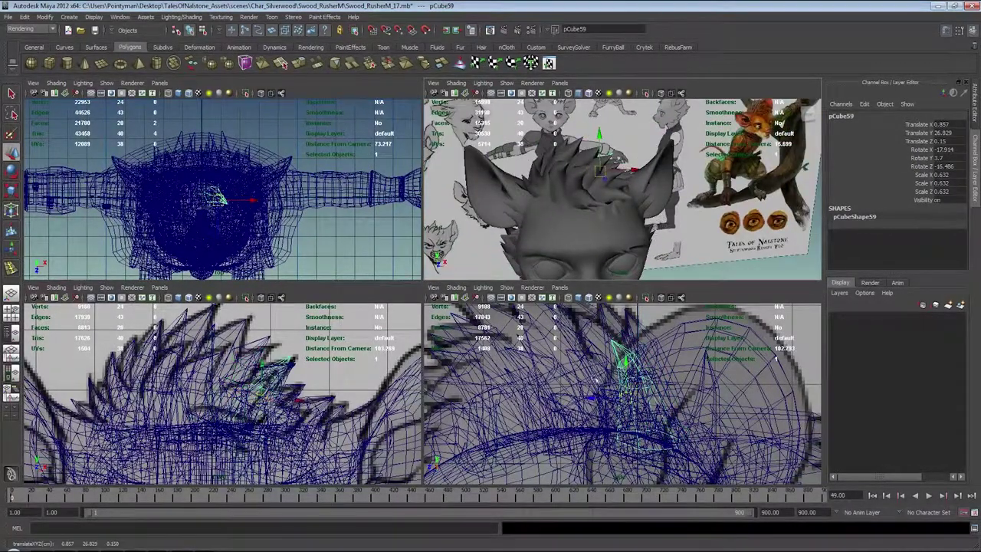
middle_click_drag(333, 379, 330, 390)
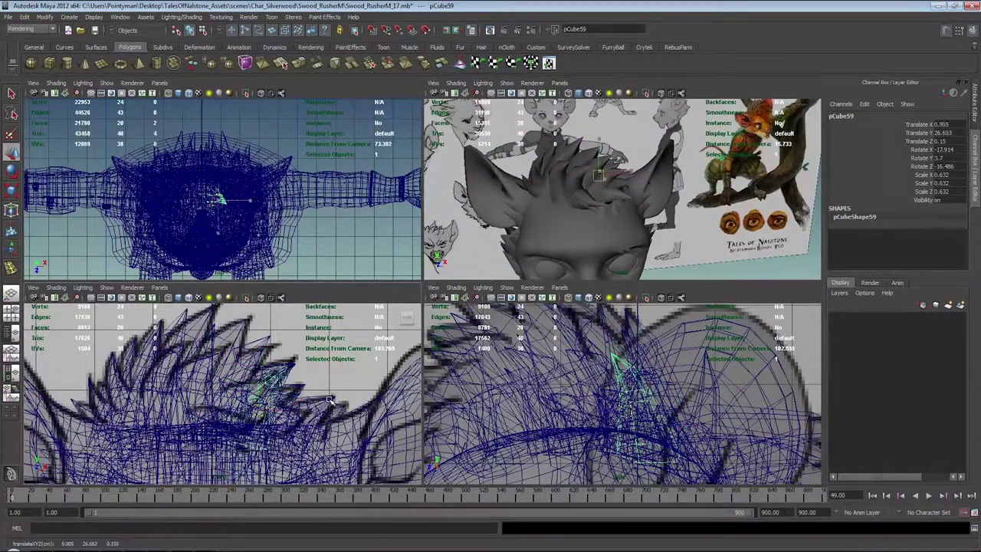
left_click(666, 133, "alt")
left_click_drag(666, 132, 639, 184, "alt")
left_click(708, 205)
left_click(748, 222)
left_click_drag(748, 223, 744, 216, "alt")
Step: Duplicate another hair spike, then move and rotate the copy to fill the gap between the hair and the ear
key("space")
left_click(525, 310)
left_click_drag(545, 291, 546, 307, "alt")
key("ctrl+d")
middle_click_drag(545, 306, 434, 287)
left_click_drag(434, 287, 596, 300, "alt")
key("e")
left_click_drag(500, 285, 555, 290)
key("w")
middle_click_drag(555, 290, 532, 284)
left_click_drag(532, 284, 636, 303, "alt")
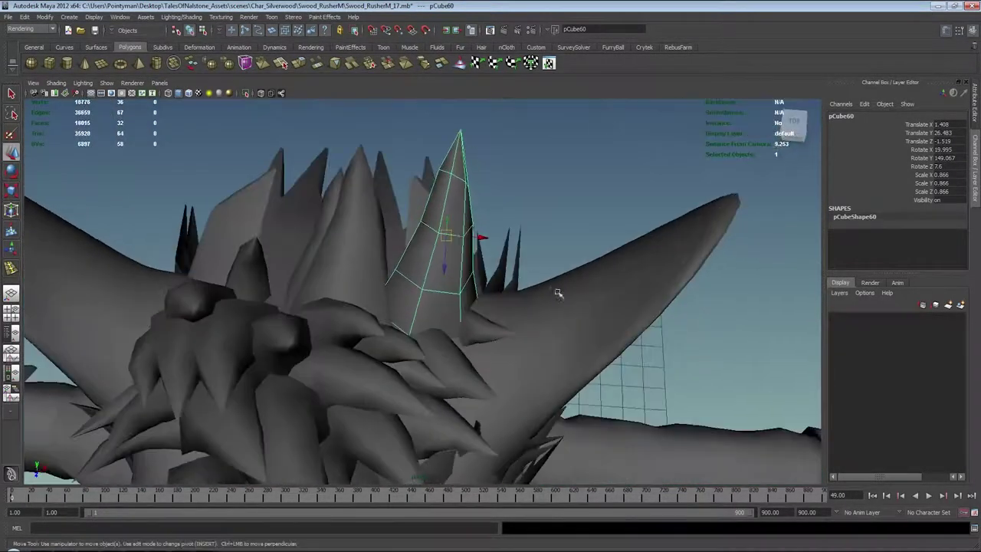
Step: Reshape the new spike's upper end by moving its tip vertices and the vertex ring below them
key("F9")
left_click_drag(435, 108, 501, 147)
middle_click_drag(480, 164, 460, 169)
key("4")
left_click_drag(506, 202, 516, 201)
middle_click_drag(516, 201, 511, 211)
key("e")
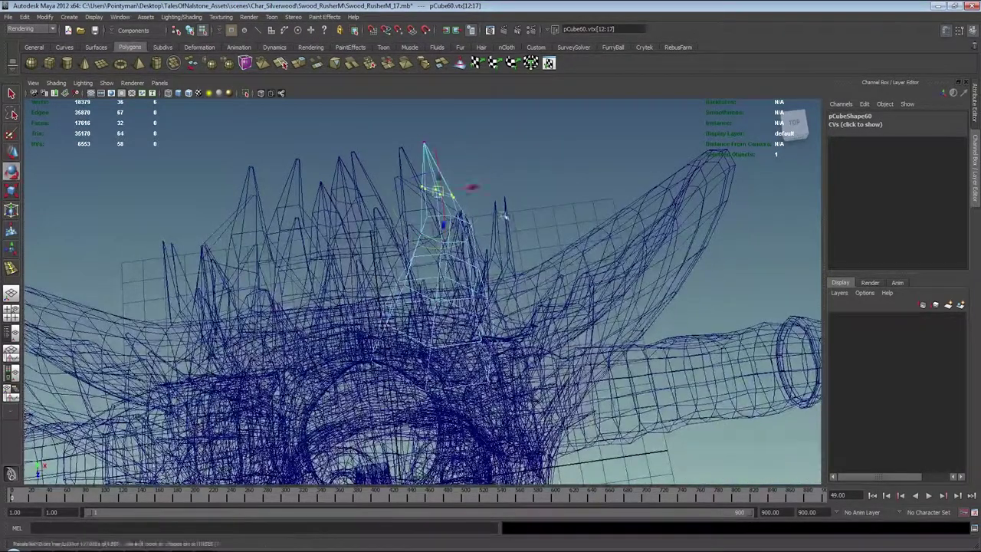
key("w")
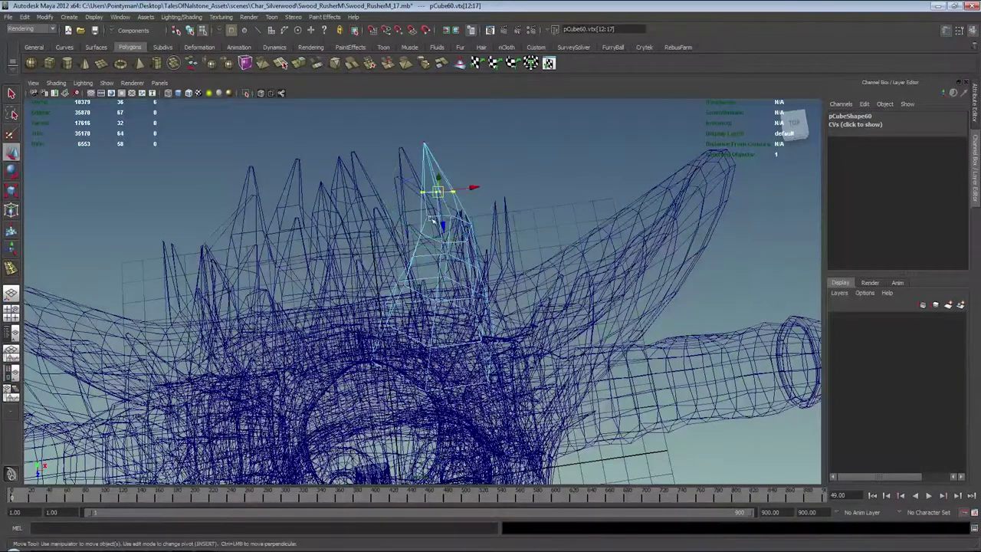
Step: Delete the edge loop around the middle of the new hair spike
left_click_drag(509, 216, 506, 184, "alt")
left_click_drag(407, 216, 483, 242)
left_click_drag(483, 242, 482, 207, "alt")
key("e")
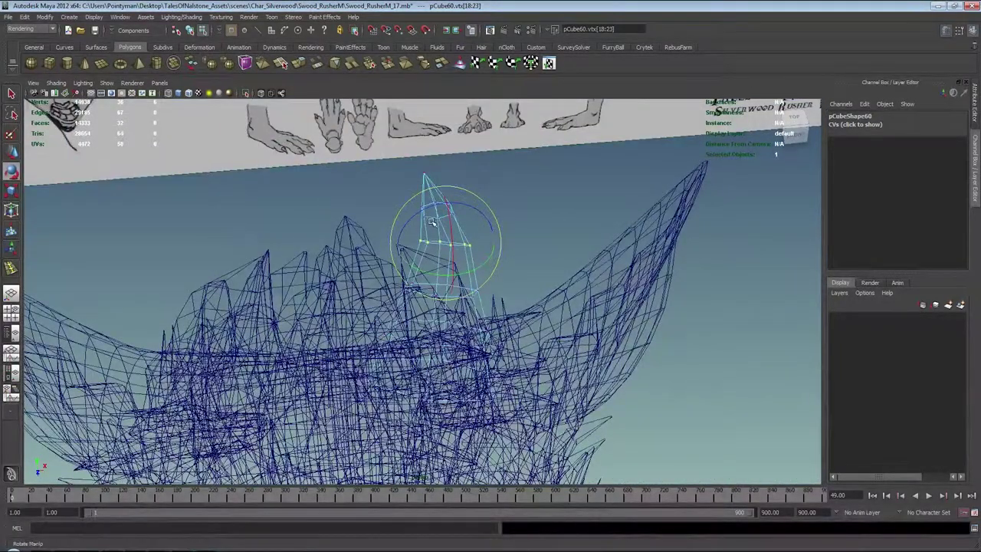
key("w")
key("F8")
right_click_drag(445, 239, 433, 241)
double_click(432, 241)
key("Delete")
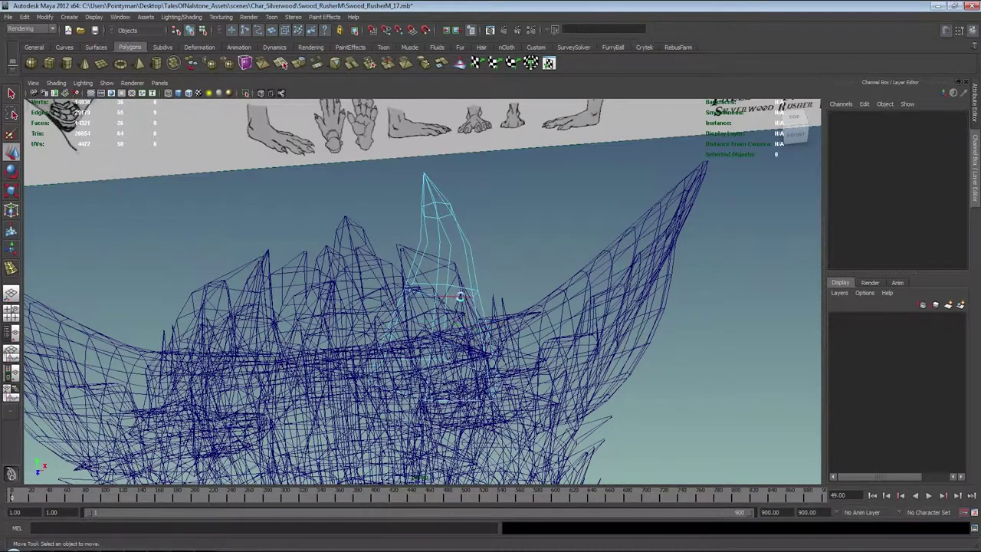
Step: Delete the next surplus edge loop from the new hair spike and reposition the vertex ring below its tip
right_click_drag(470, 327, 487, 336)
left_click_drag(567, 418, 567, 418)
key("Delete")
left_click_drag(468, 235, 470, 236)
left_click_drag(498, 227, 509, 230, "alt")
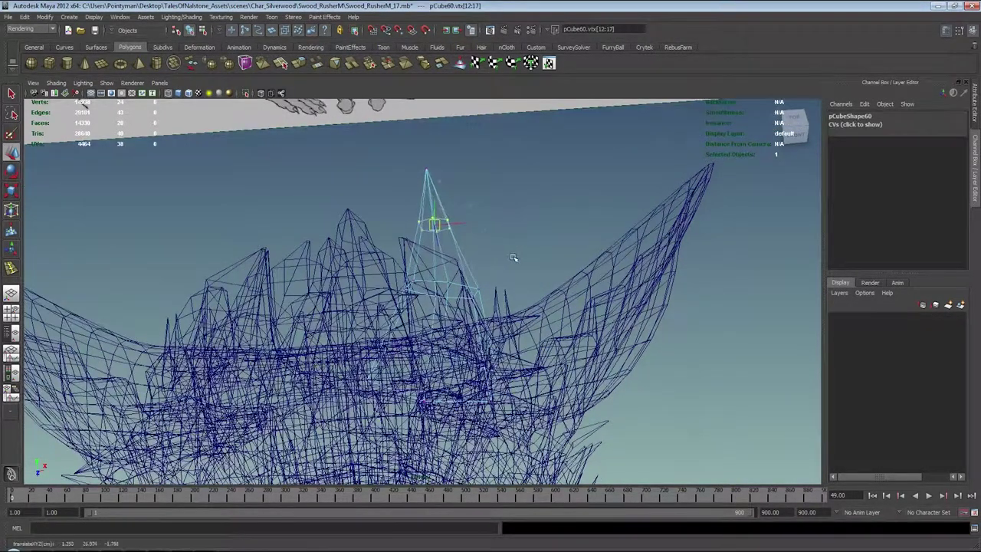
Step: Select the tip and neighbouring ring vertices of the hair spike and scale the ring to refine the taper
left_click_drag(473, 155, 407, 186)
left_click_drag(454, 198, 488, 244, "alt")
middle_click_drag(488, 244, 456, 229)
left_click_drag(455, 228, 457, 193, "alt")
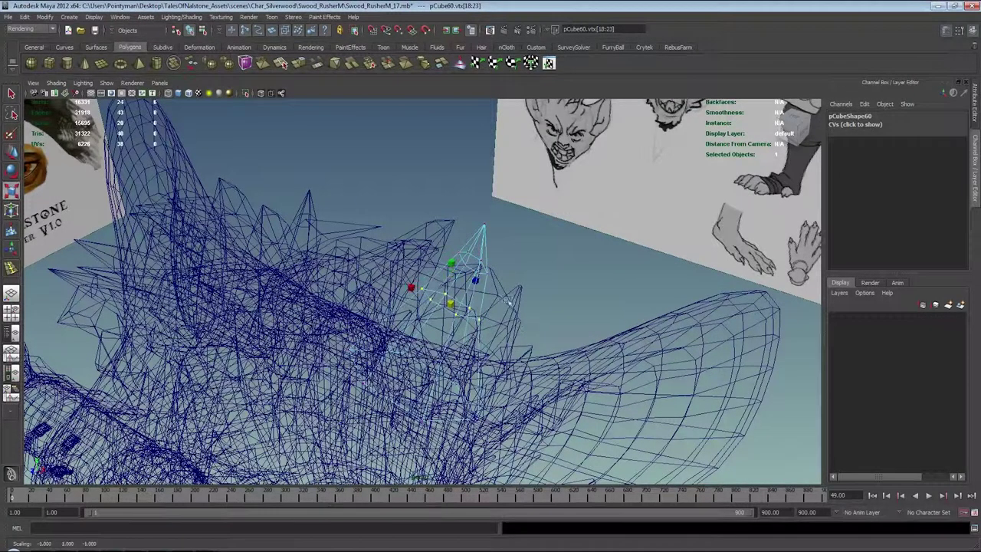
key("5")
mouse_move(496, 290)
left_mouse_down("alt")
mouse_move(328, 268)
mouse_move(377, 276)
mouse_move(419, 239)
mouse_move(426, 256)
left_mouse_up("alt")
Step: Rotate the whole hair spike to about 169 degrees in Y so it lies back over the head beside the ear
key("F8")
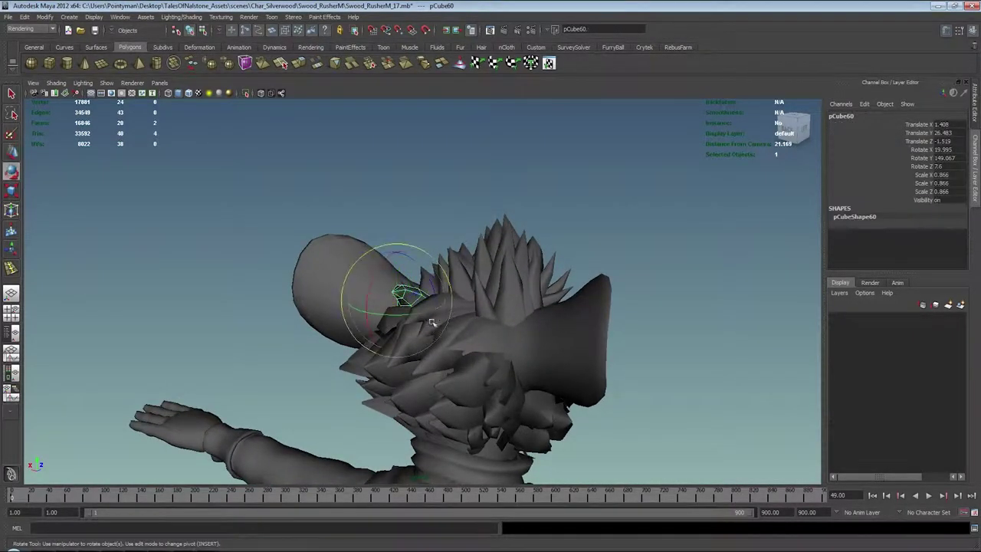
key("4")
mouse_move(448, 294)
left_mouse_down("alt")
mouse_move(483, 318)
mouse_move(409, 320)
left_mouse_up("alt")
right_click_drag(409, 320, 450, 307, "alt")
left_click_drag(448, 308, 457, 313, "alt")
mouse_move(499, 344)
left_mouse_down("alt")
mouse_move(587, 326)
mouse_move(520, 304)
left_mouse_up("alt")
key("5")
right_click_drag(519, 303, 491, 306, "alt")
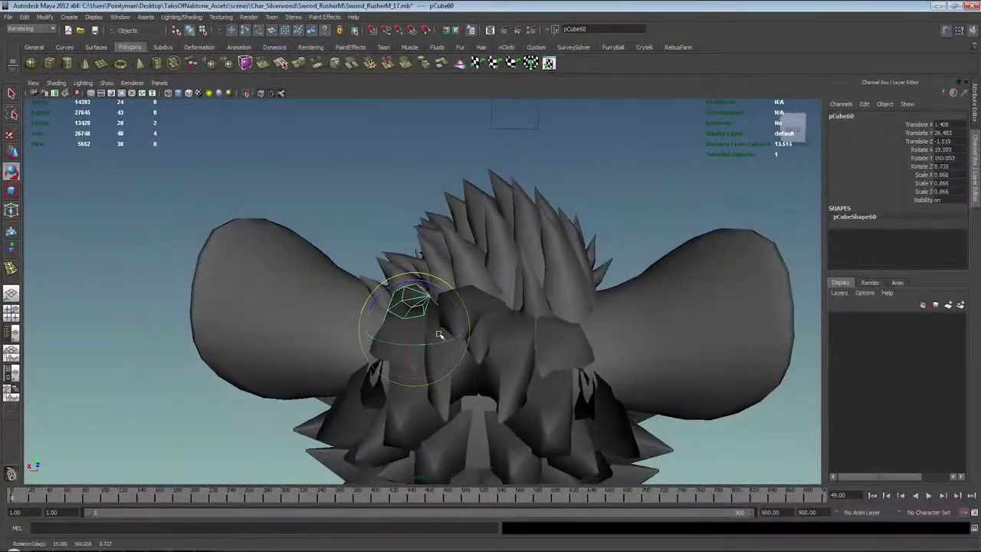
left_click_drag(442, 337, 428, 307, "alt")
Step: Tilt the small hair spike between the ears backward around its X axis to follow the back of the head
left_click(565, 229)
left_click_drag(564, 231, 462, 245, "alt")
right_click_drag(462, 245, 437, 272, "alt")
left_click_drag(438, 272, 435, 273, "alt")
left_click(438, 282)
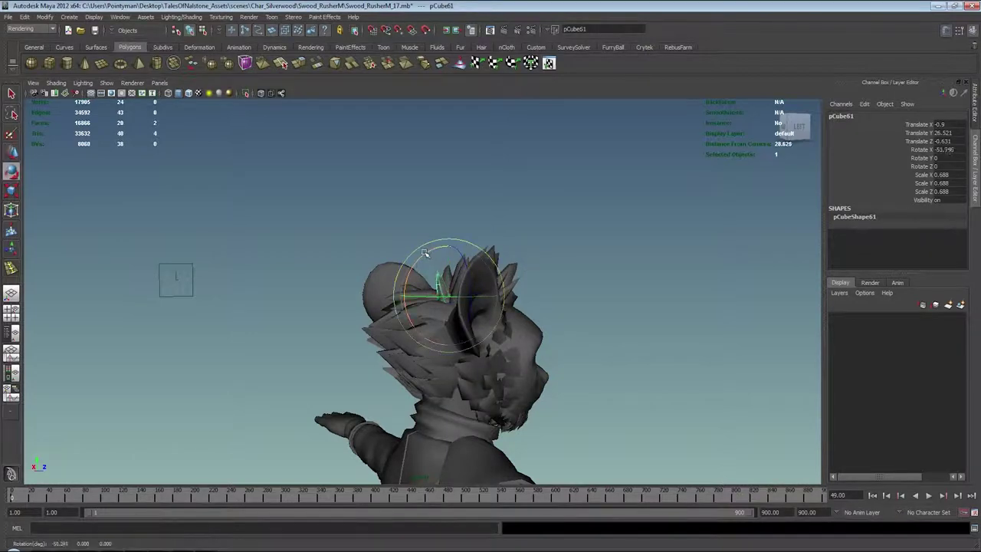
Step: Duplicate the small spike toward the middle of the head, scale the copy to about 0.56 and rotate it to about -68 degrees in X
left_click_drag(526, 286, 574, 298, "alt")
key("ctrl+d")
middle_click_drag(575, 297, 563, 283)
left_click_drag(564, 284, 593, 282, "alt")
key("r")
middle_click_drag(593, 282, 577, 282)
key("shift+d")
left_click_drag(576, 282, 450, 256, "alt")
left_click_drag(439, 295, 429, 266, "alt")
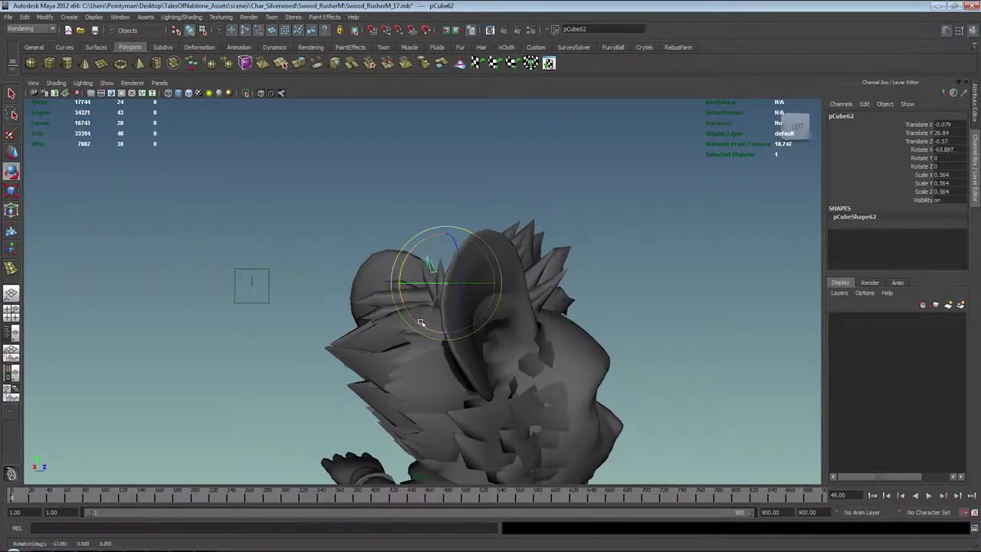
Step: Move the smallest spike copy into place among the hair at the back of the crown
key("w")
left_click_drag(411, 312, 626, 276, "alt")
left_click(434, 197)
right_click_drag(627, 276, 536, 329, "alt")
left_click_drag(537, 329, 562, 239, "alt")
Step: Rotate the larger spike at the back of the head to about 16, 172 and 14 degrees so it blends with its neighbours
left_click(476, 306)
key("e")
left_click(447, 219)
key("w")
left_click(418, 286)
left_click_drag(419, 286, 428, 304, "alt")
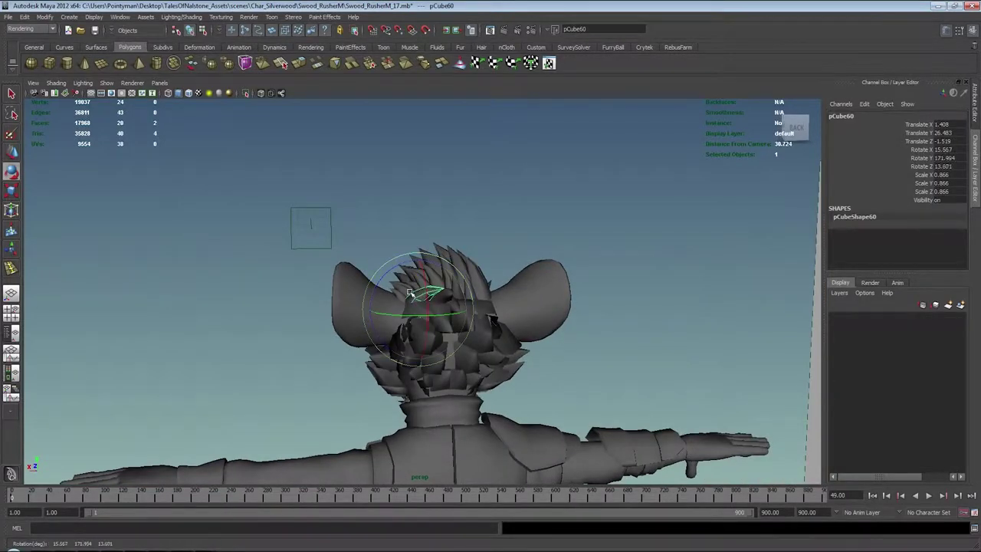
Step: Check the hair silhouette from around the character and save the scene
left_click(540, 254)
left_click_drag(540, 255, 394, 230, "alt")
right_click_drag(394, 230, 456, 242, "alt")
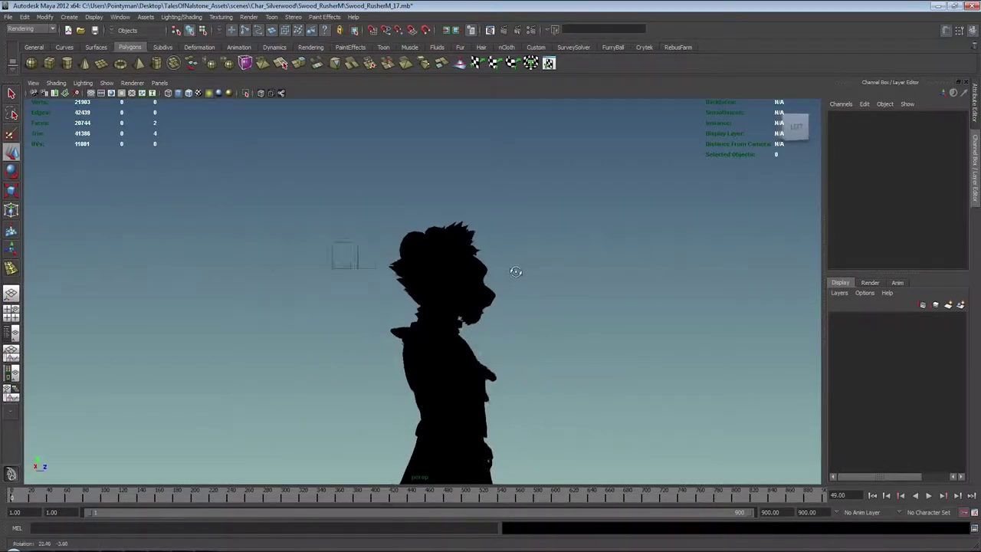
left_click_drag(515, 271, 441, 271, "alt")
left_click_drag(675, 264, 373, 261, "alt")
key("ctrl+s")
middle_click_drag(372, 261, 374, 314, "alt")
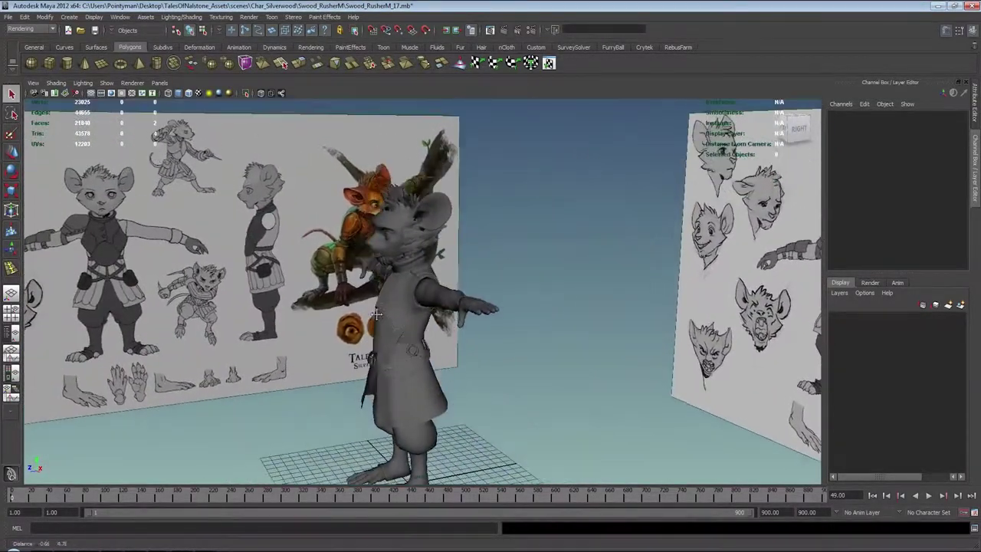
Step: Examine the head, hair spikes and brow area close up from the front and side
scroll(380, 194, "up", 4)
middle_click_drag(381, 194, 450, 297, "alt")
left_click(430, 245)
key("f")
left_click(554, 189)
left_click_drag(554, 189, 399, 260, "alt")
right_click_drag(399, 260, 243, 267, "alt")
left_click_drag(242, 268, 311, 221, "alt")
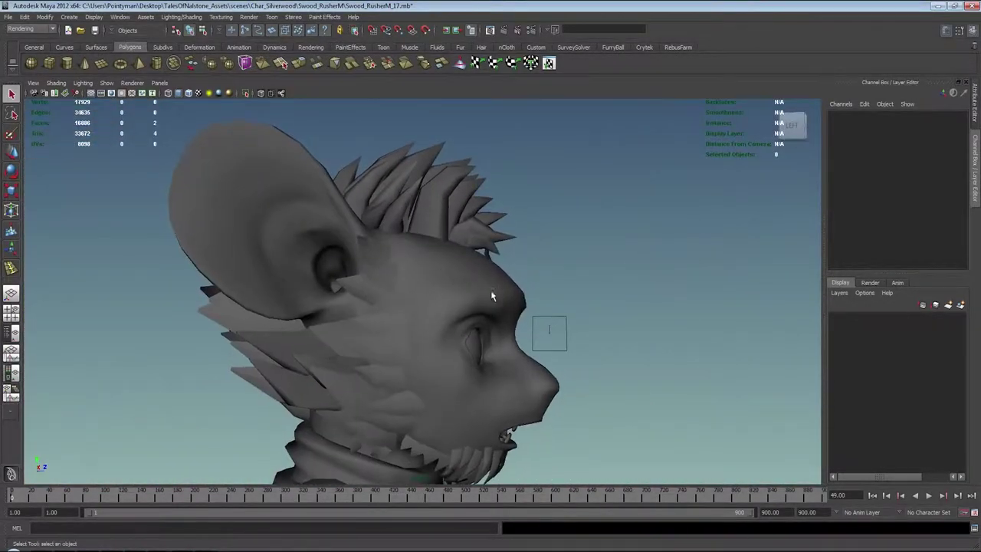
Step: Set the eyebrow and eyelash strips' pivots at the world origin, freeze their transformations and mirror them as instances across the face
left_click_drag(501, 291, 458, 288, "alt")
left_click(458, 288)
right_click_drag(458, 289, 461, 281, "alt")
left_click(466, 302)
left_click(474, 301)
left_click(465, 267, "shift")
left_click_drag(464, 267, 483, 210, "alt")
right_click_drag(482, 210, 215, 290, "alt")
key("f")
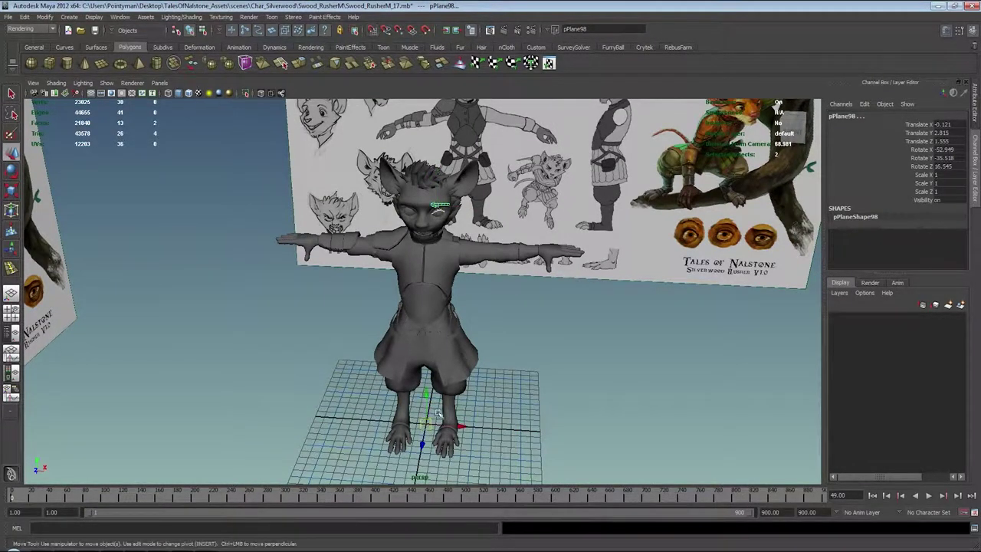
right_click_drag(505, 369, 508, 399)
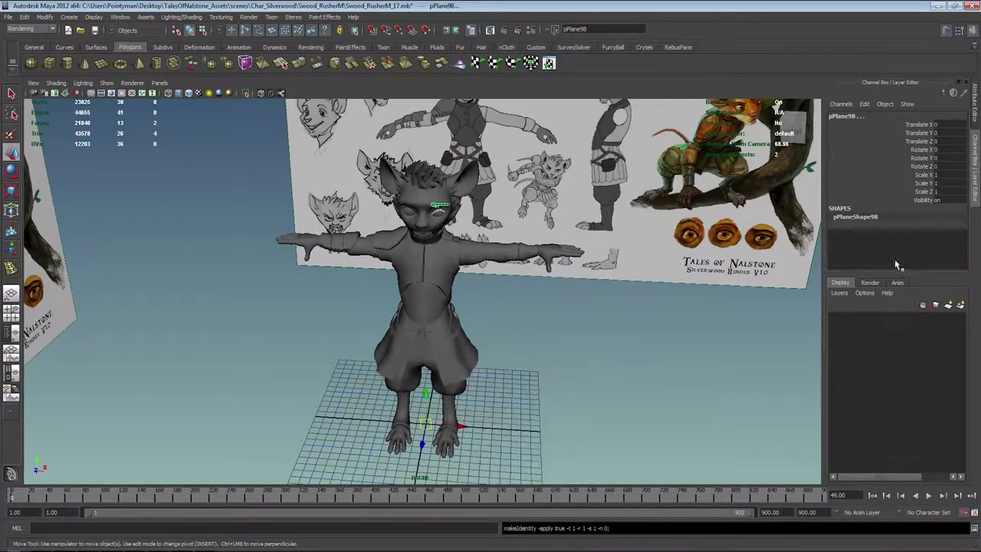
right_click(486, 363)
left_click(525, 369)
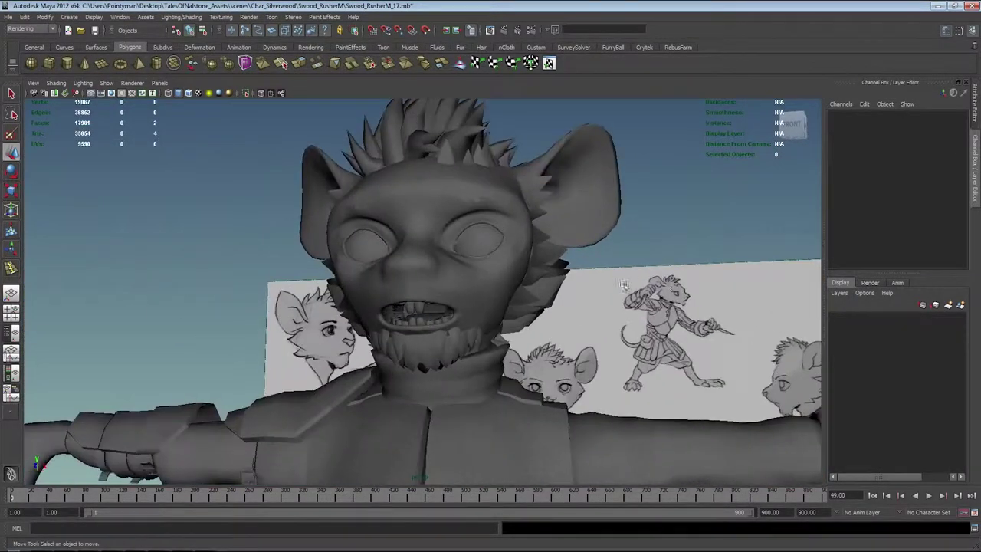
Step: Extrude the top edge of the eyebrow's upper tuft to lengthen it into a narrow tip
left_click_drag(624, 285, 527, 287, "alt")
left_click(510, 188)
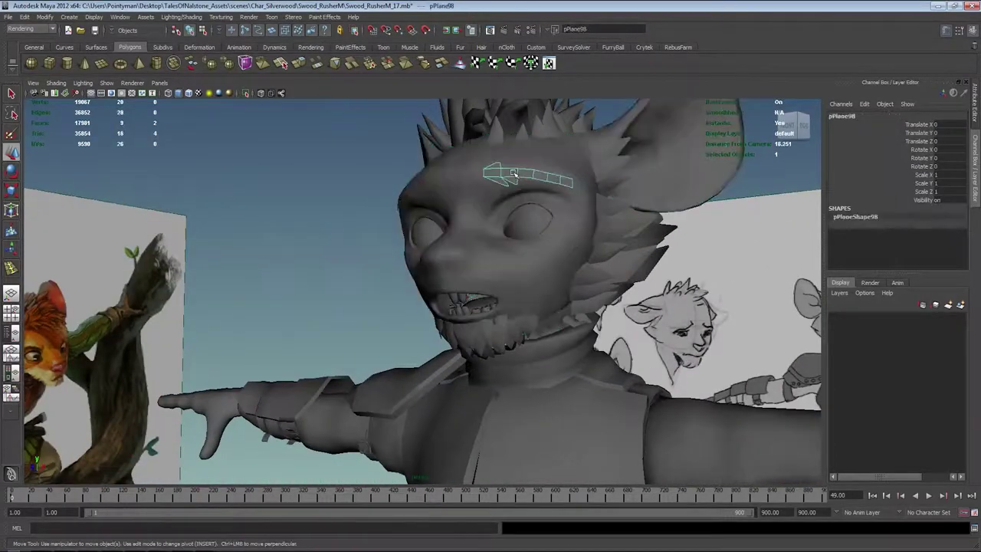
key("f")
right_click_drag(526, 256, 378, 262, "alt")
left_click_drag(377, 262, 427, 258, "alt")
key("F8")
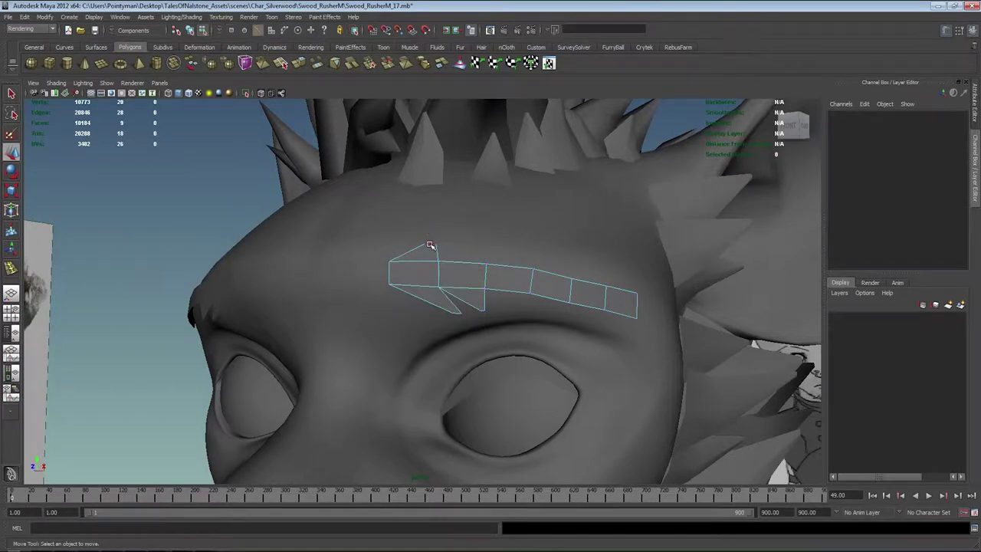
left_click(430, 246)
right_click_drag(508, 237, 389, 262, "shift")
key("f")
middle_click_drag(616, 295, 594, 296)
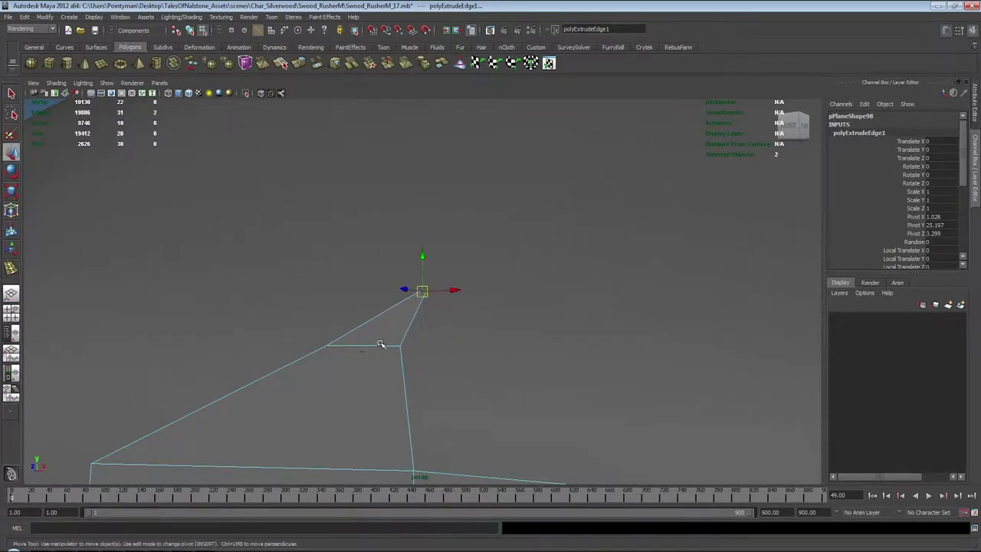
Step: Widen the tuft below its new tip by scaling the two middle vertices apart, and adjust their position
right_click_drag(380, 344, 334, 342)
left_click_drag(305, 327, 452, 371)
key("r")
middle_click_drag(513, 379, 563, 365)
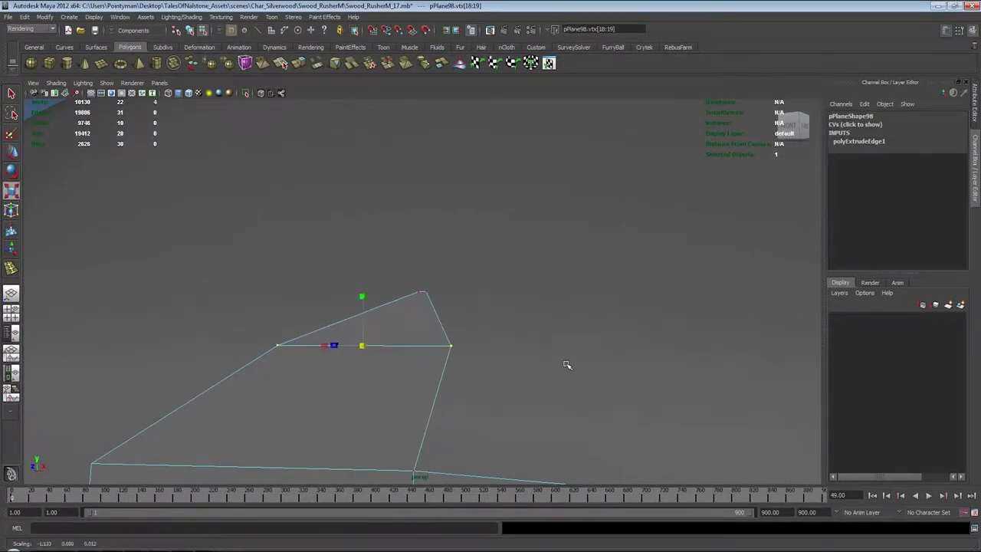
right_click_drag(537, 406, 230, 385, "alt")
left_click_drag(330, 376, 406, 345, "alt")
right_click_drag(409, 345, 455, 349, "alt")
left_click_drag(339, 294, 390, 295, "alt")
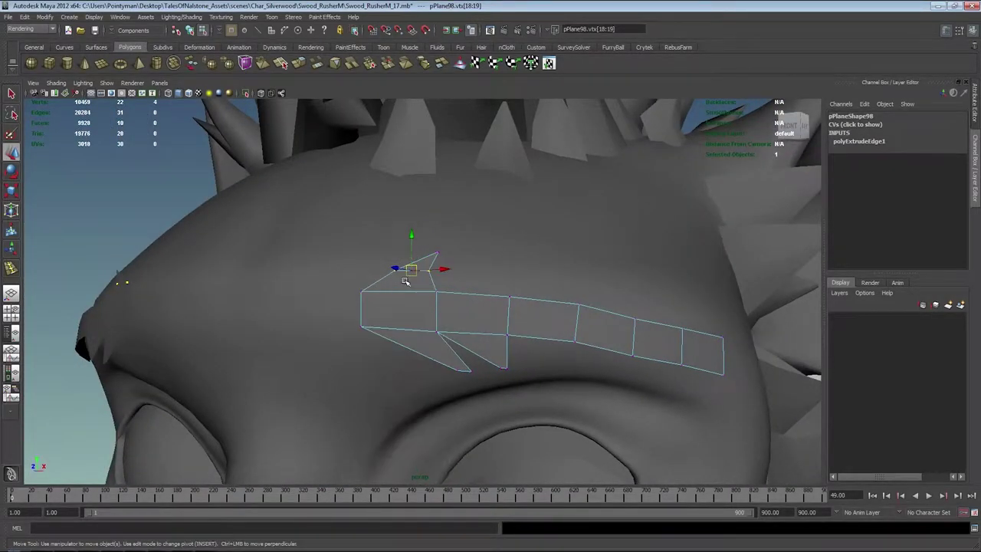
Step: Extrude an edge beside the upper tuft at the eyebrow's inner end and scale it down to form a second pointed tuft
right_click_drag(387, 282, 486, 292, "shift")
key("F8")
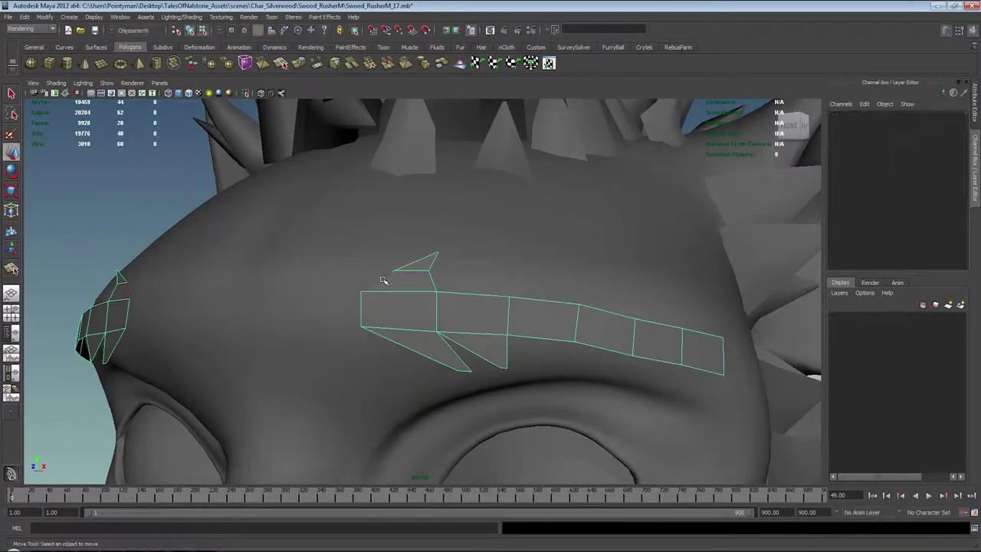
right_click_drag(383, 280, 466, 277)
left_click(382, 280)
left_click_drag(507, 293, 479, 286, "alt")
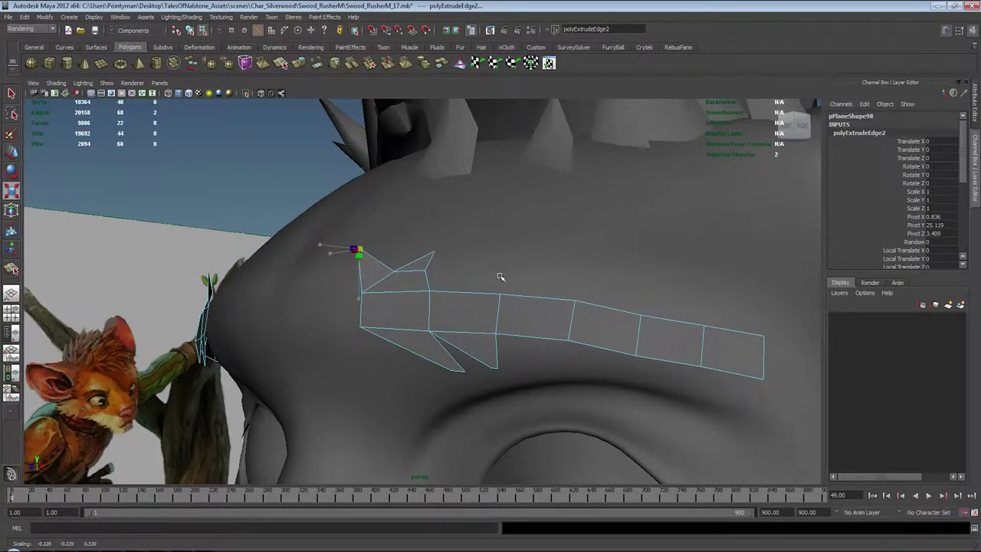
Step: Insert an edge loop across the second upper tuft and move the tuft edges to follow the forehead
left_click(244, 166)
middle_click_drag(335, 243, 359, 249, "alt")
right_click_drag(359, 250, 522, 258, "alt")
right_click_drag(388, 258, 351, 276, "shift")
left_click(363, 273)
key("w")
left_click_drag(442, 266, 427, 272, "alt")
middle_click_drag(434, 278, 431, 279)
mouse_move(437, 280)
left_mouse_down("alt")
mouse_move(424, 283)
mouse_move(440, 289)
left_mouse_up("alt")
middle_click_drag(438, 290, 442, 291)
left_click_drag(406, 269, 467, 276, "alt")
left_click(428, 268)
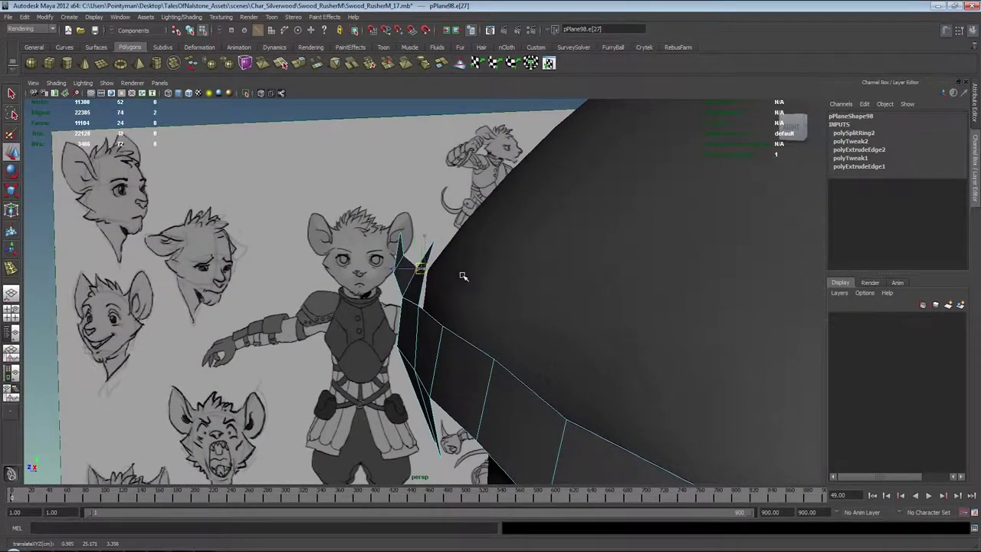
Step: Move the tip vertices of the first upper tuft back toward the forehead surface
right_click_drag(429, 242, 391, 243)
left_click_drag(423, 232, 445, 248)
left_click(429, 243)
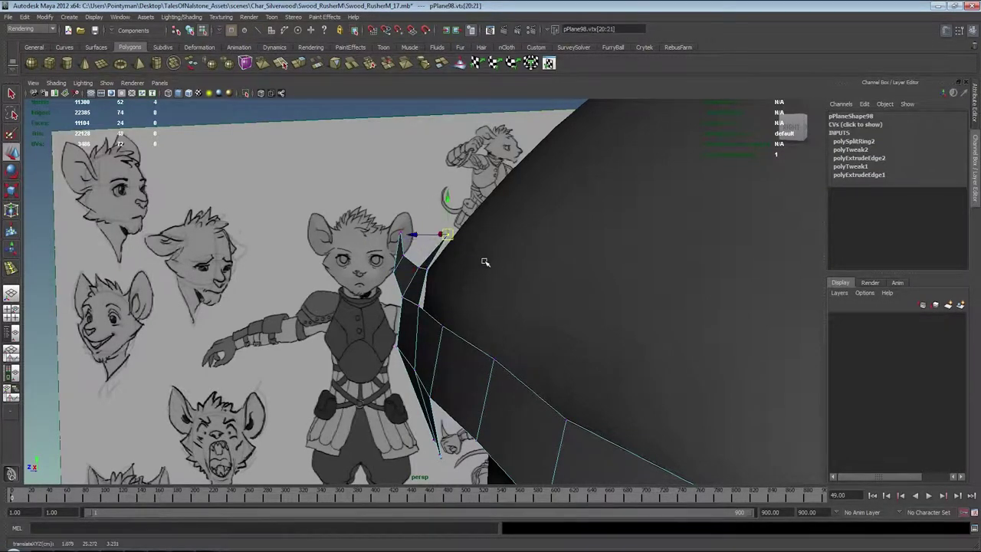
left_click(415, 209)
left_click_drag(360, 232, 442, 289, "alt")
Step: Insert an edge loop across the inner lower eyebrow tuft, then rotate and scale the new edge to round the tuft
right_click_drag(483, 319, 429, 328, "shift")
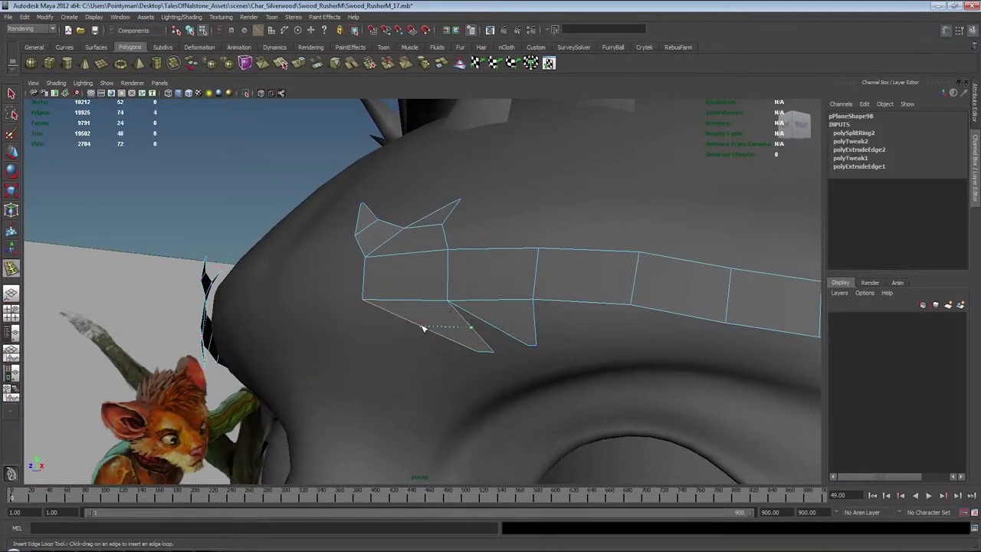
left_click(422, 328)
key("e")
left_click_drag(471, 294, 462, 282)
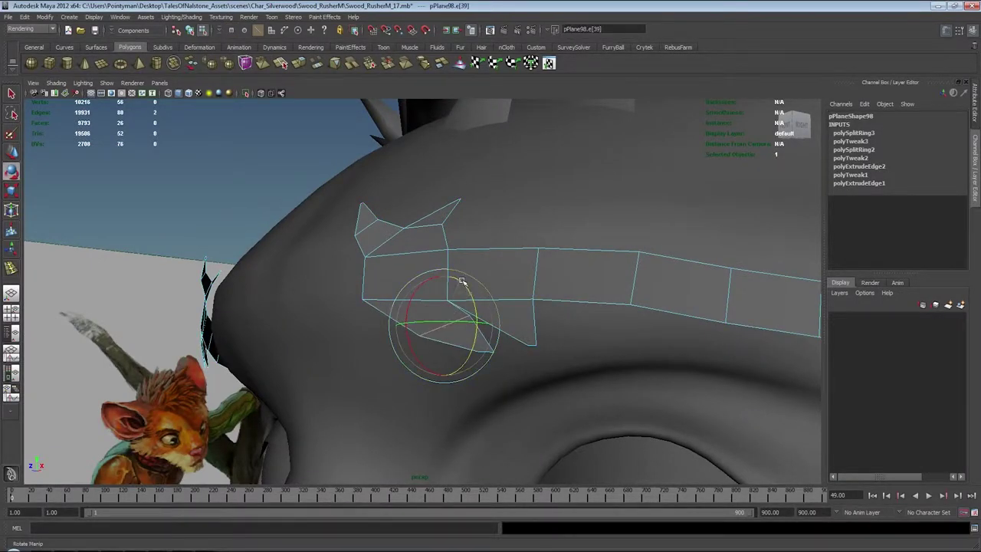
key("r")
Step: Adjust the tip vertices of the two lower eyebrow tufts so they sit against the brow surface
right_click_drag(484, 352, 447, 344)
left_click_drag(463, 338, 527, 377)
key("e")
key("r")
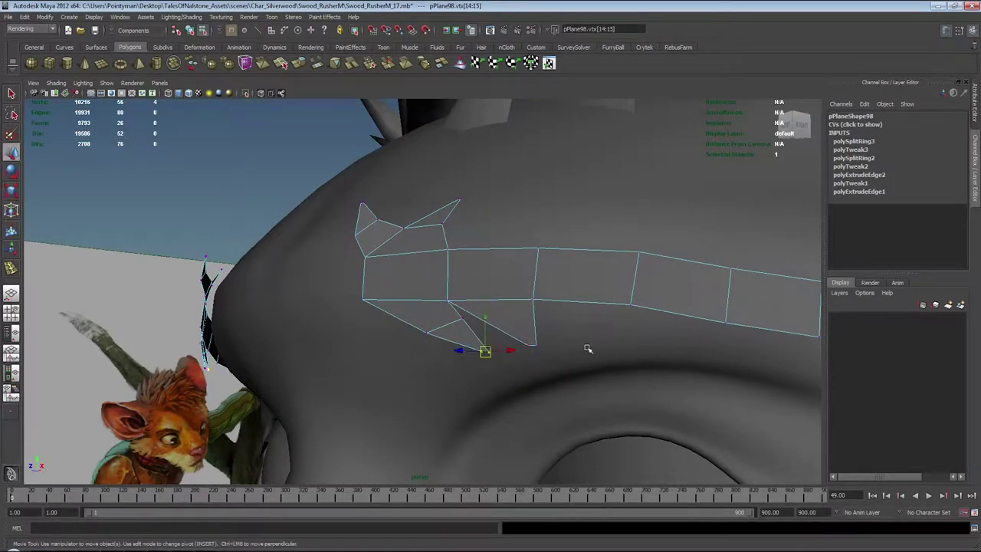
left_click_drag(583, 359, 519, 361, "alt")
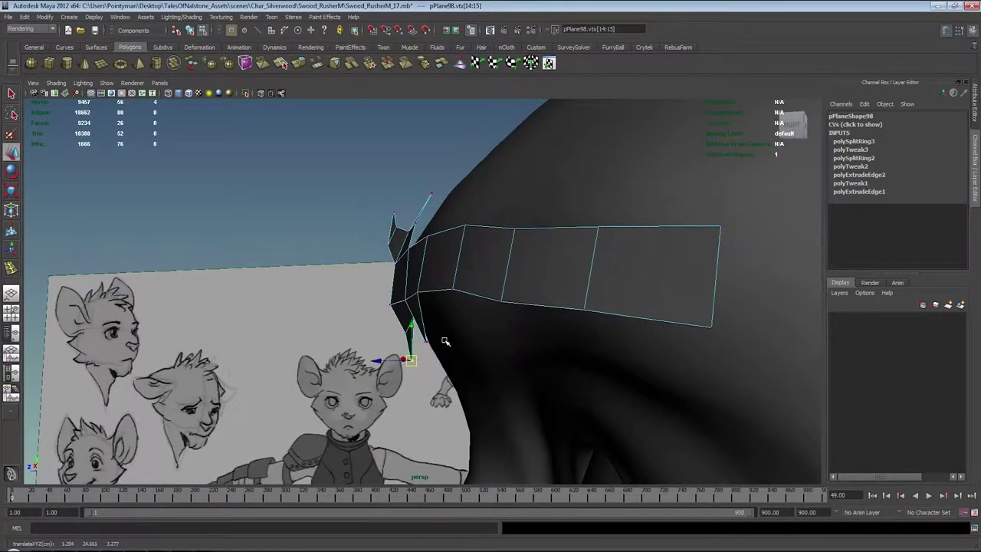
left_click_drag(427, 343, 440, 354)
left_click_drag(480, 338, 409, 312, "alt")
Step: Return to object mode and soften the edges of the eyebrow mesh
key("F8")
left_click(499, 263)
left_click_drag(499, 263, 635, 271, "alt")
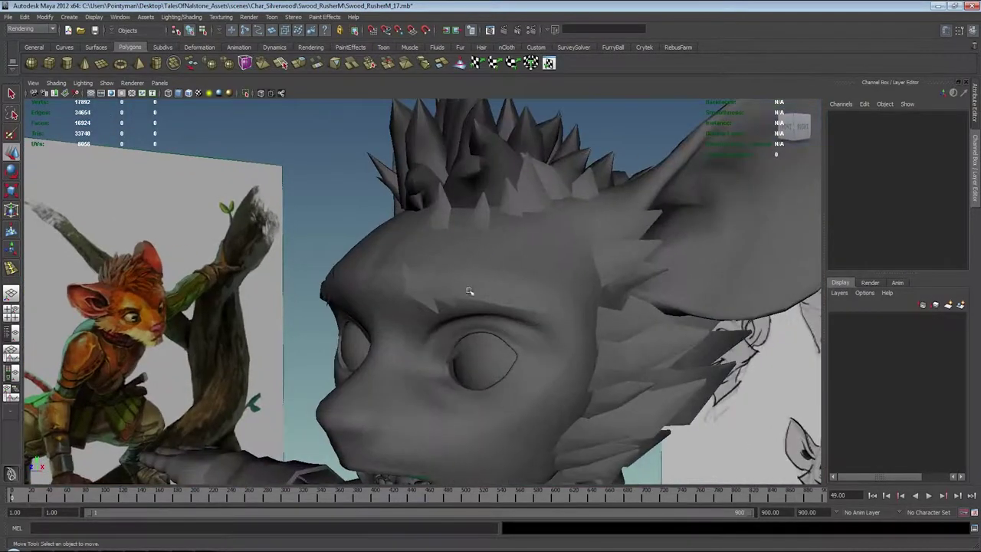
left_click(466, 292)
right_click_drag(492, 299, 496, 318, "shift")
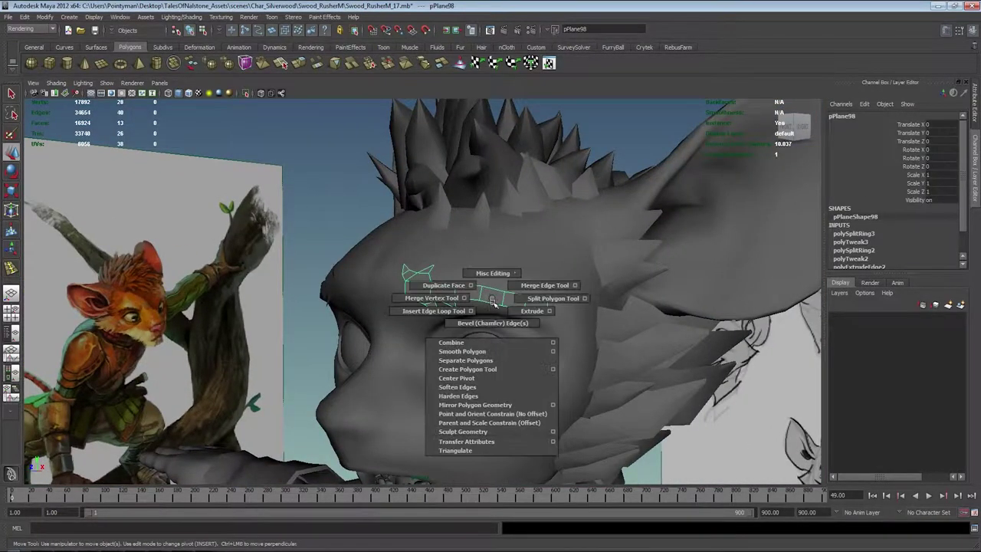
right_click_drag(489, 385, 489, 385, "shift")
mouse_move(489, 386)
left_mouse_down("alt")
mouse_move(276, 230)
mouse_move(411, 256)
mouse_move(353, 243)
mouse_move(409, 228)
mouse_move(366, 239)
mouse_move(375, 228)
mouse_move(332, 261)
left_mouse_up("alt")
left_click(332, 261)
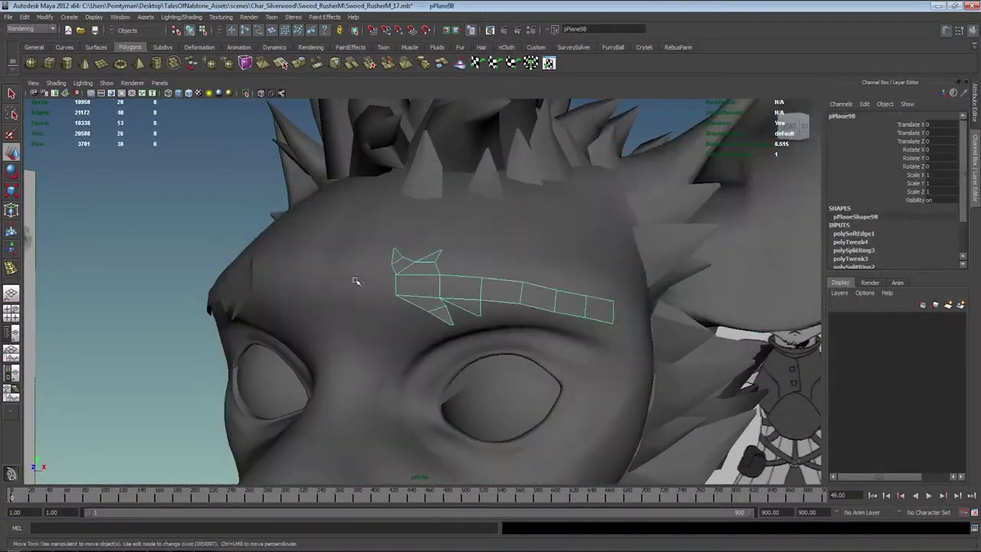
Step: Extend the inner end of the eyebrow into a pointed tip and adjust its vertices
middle_click_drag(355, 280, 387, 281, "alt")
right_click_drag(387, 280, 529, 301, "alt")
key("F9")
left_click(433, 281)
key("w")
middle_click_drag(550, 308, 519, 299)
mouse_move(540, 294)
left_mouse_down("alt")
mouse_move(657, 291)
mouse_move(552, 302)
left_mouse_up("alt")
right_click_drag(552, 302, 563, 284)
left_click(563, 284)
left_click(435, 278)
Step: Soften the extended eyebrow's edges and delete its construction history
right_click_drag(436, 281, 435, 280, "shift")
right_click_drag(430, 358, 432, 368, "shift")
key("alt+shift+d")
key("w")
left_click(499, 276)
Step: Examine both eyebrows from the front and sides of the head against the reference art
left_click_drag(560, 273, 407, 261, "alt")
right_click_drag(406, 261, 235, 226, "alt")
left_click_drag(469, 261, 409, 256, "alt")
right_click_drag(409, 256, 256, 233, "alt")
left_click_drag(405, 250, 449, 245, "alt")
right_click_drag(449, 245, 325, 217, "alt")
left_click_drag(326, 219, 375, 227, "alt")
left_click(408, 217)
right_click_drag(409, 217, 529, 237, "alt")
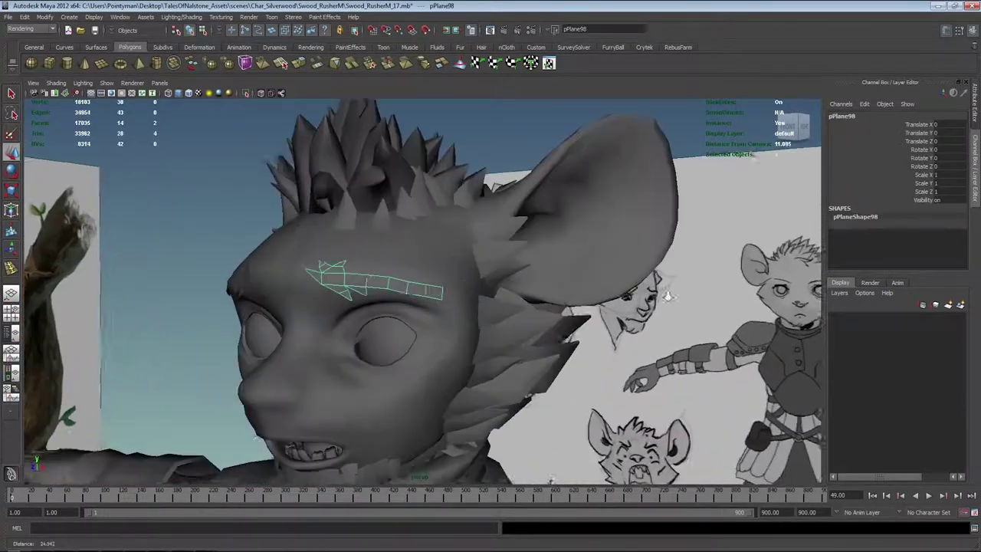
Step: Taper the eyebrow's outer end into a point by scaling its vertices together, and return to object mode
left_click_drag(529, 238, 429, 253, "alt")
right_click_drag(460, 284, 513, 298, "alt")
key("F10")
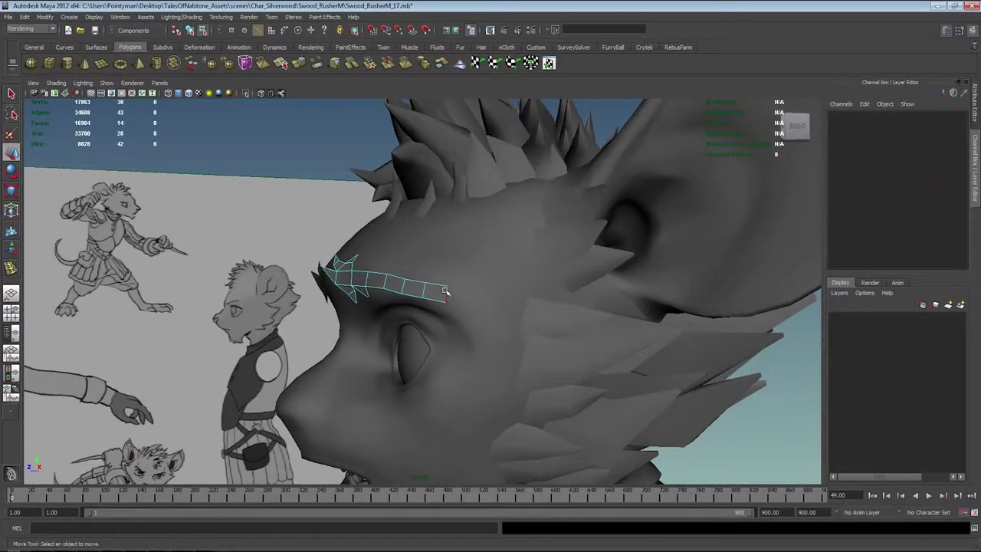
left_click(446, 292)
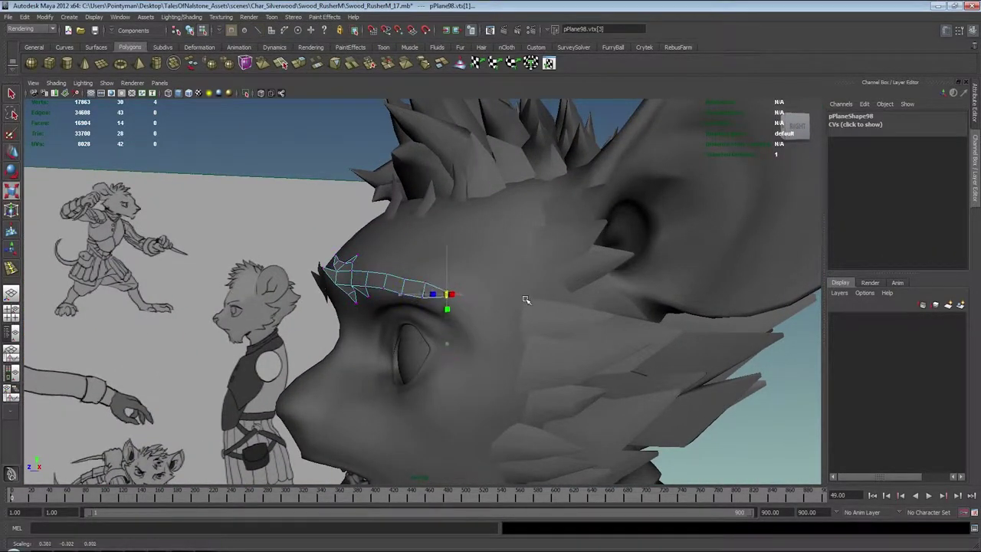
right_click_drag(353, 302, 539, 285, "alt")
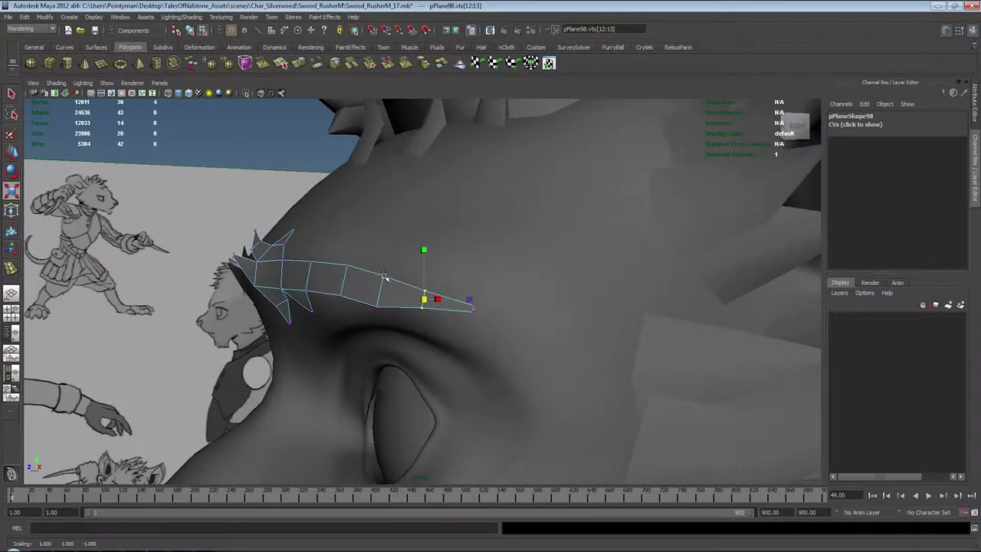
left_click_drag(451, 333, 377, 261, "alt")
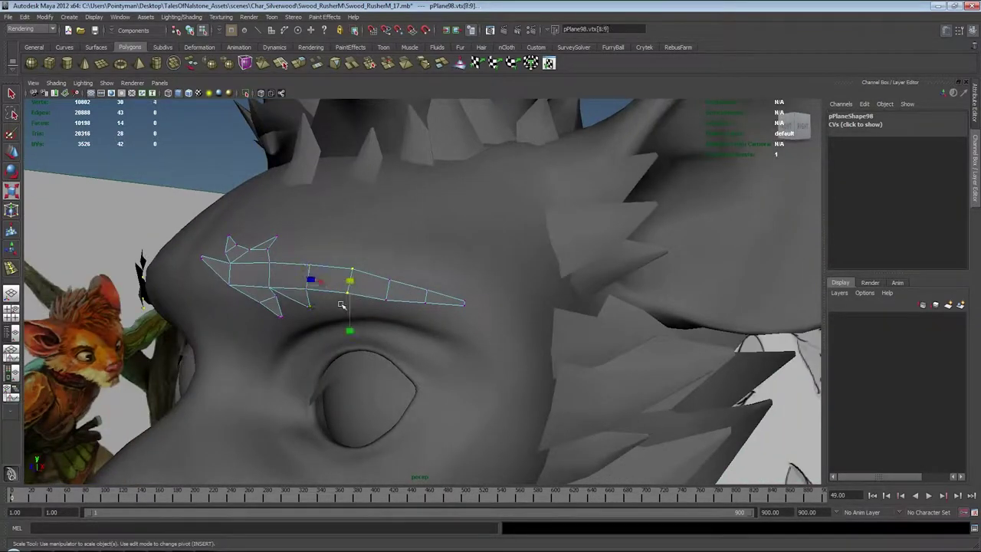
key("F8")
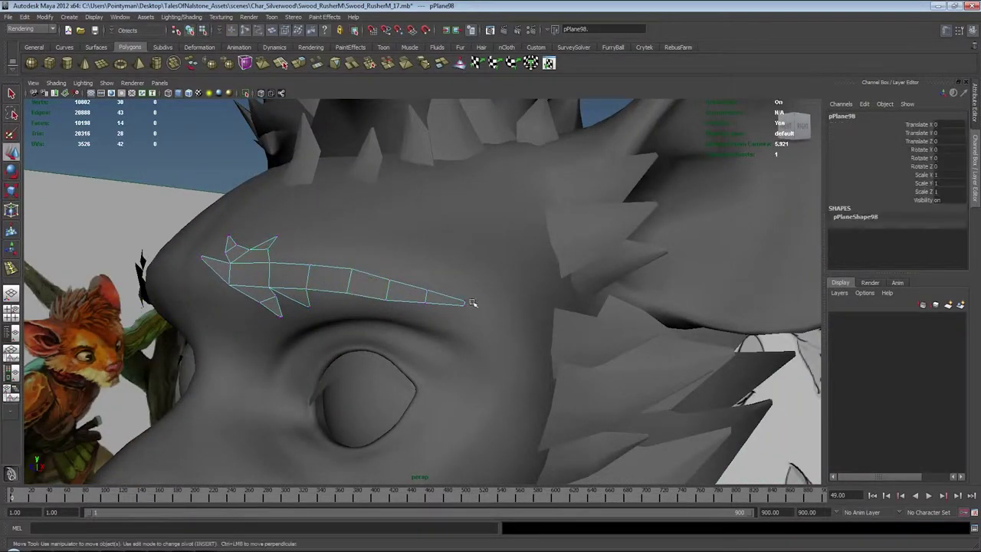
Step: Select a small hair tuft in front of the ear and centre its pivot
right_click_drag(498, 300, 307, 282, "alt")
left_click(285, 222)
right_click_drag(469, 248, 247, 243, "alt")
left_click_drag(483, 307, 349, 303, "alt")
right_click_drag(383, 287, 535, 283, "alt")
left_click(497, 281)
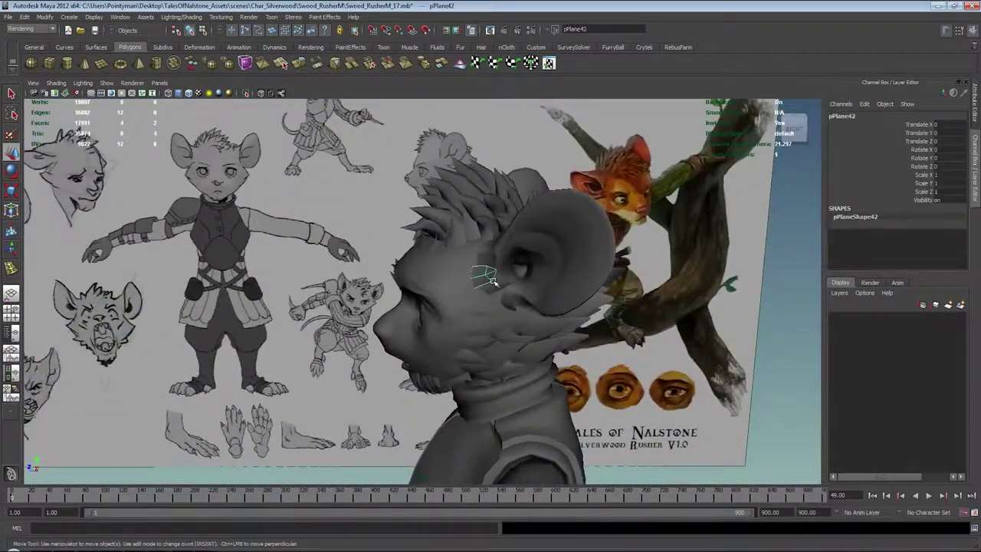
key("f")
left_click_drag(535, 307, 407, 279, "alt")
right_click(442, 275, "shift")
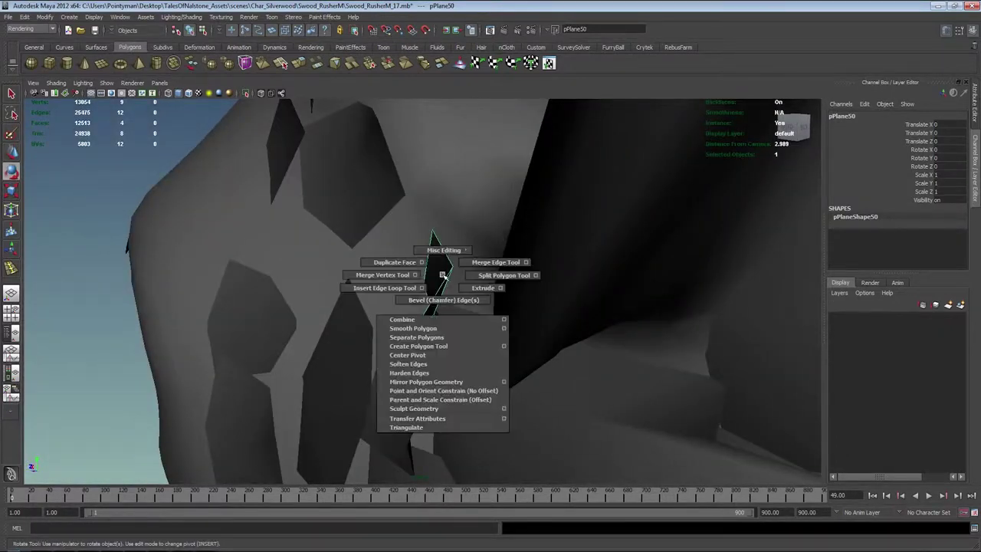
left_click(427, 356)
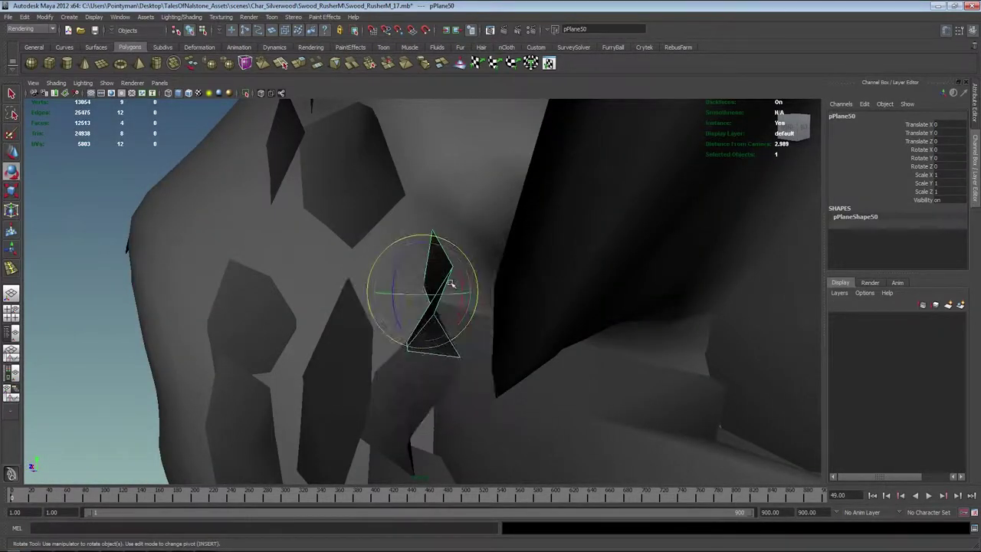
Step: Try rotating all vertices of the selected hair tuft in front of the ear
key("f")
right_click_drag(439, 256, 351, 258, "alt")
left_click_drag(448, 266, 425, 271, "alt")
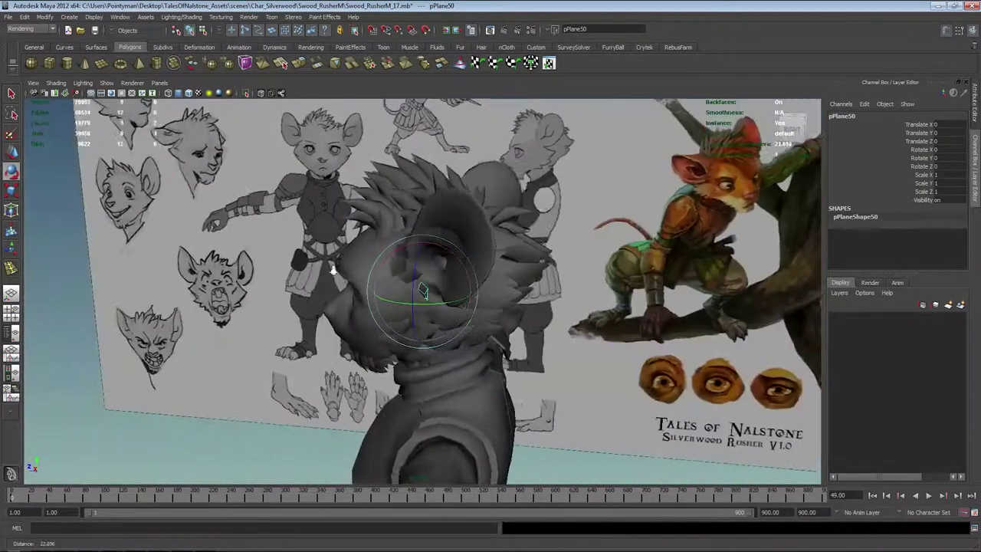
right_click_drag(370, 263, 410, 260, "alt")
key("F8")
left_click_drag(448, 269, 465, 302)
right_click_drag(460, 303, 391, 303, "alt")
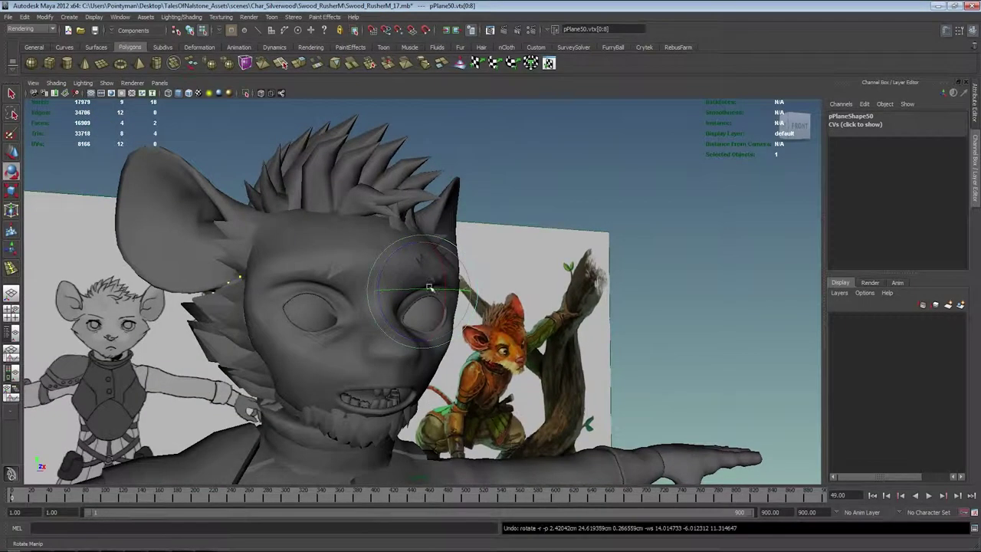
Step: Rotate all vertices of the neighbouring hair tuft between brow and ear, and return to object mode
left_click_drag(450, 288, 360, 296, "alt")
right_click_drag(359, 296, 460, 305, "alt")
left_click_drag(460, 305, 395, 304, "alt")
key("w")
key("w")
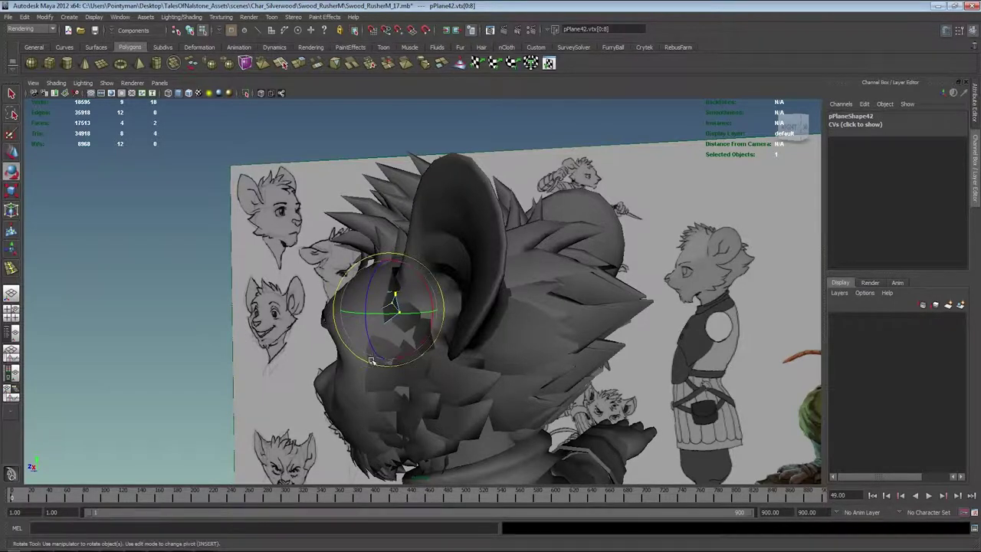
left_click_drag(378, 365, 406, 321, "alt")
key("F8")
Step: Examine the hair tufts around the ears and forehead from the front and both sides
right_click_drag(510, 331, 414, 285, "alt")
left_click(383, 291)
left_click_drag(383, 291, 460, 257, "alt")
right_click_drag(460, 256, 358, 210, "alt")
left_click(381, 199)
left_click_drag(381, 200, 519, 243, "alt")
left_click(296, 235)
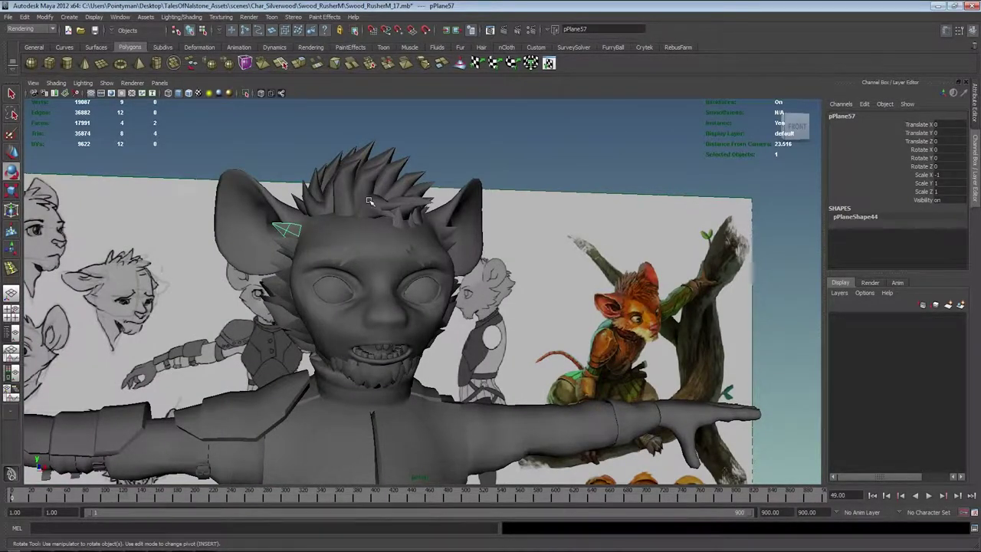
left_click_drag(434, 246, 329, 246, "alt")
right_click_drag(330, 247, 606, 284, "alt")
left_click_drag(604, 283, 476, 272, "alt")
right_click_drag(476, 271, 274, 269, "alt")
left_click_drag(273, 269, 386, 259, "alt")
left_click_drag(315, 270, 344, 269, "alt")
Step: Select both eyelash meshes and create a new Lambert material in the Hypershade
left_click(335, 251, "shift")
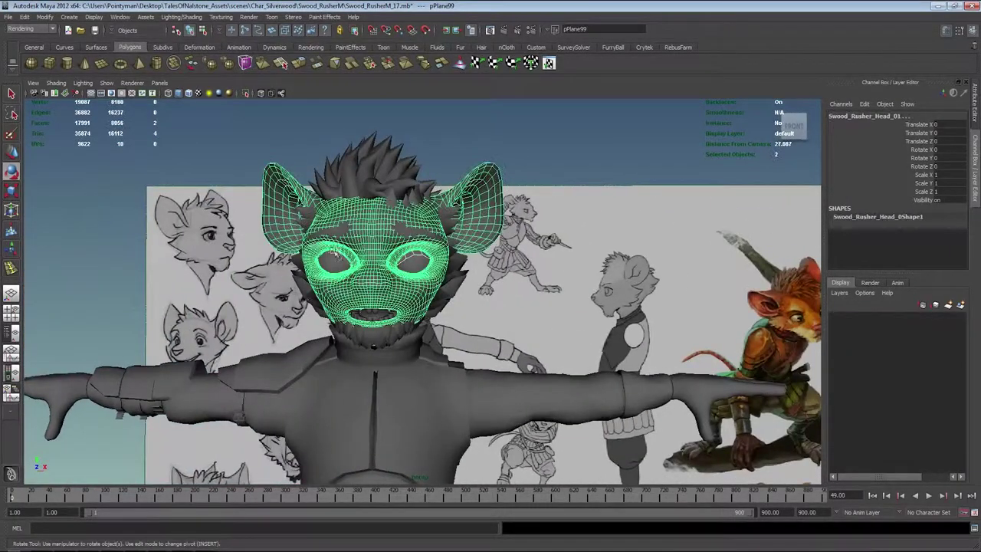
left_click(338, 262)
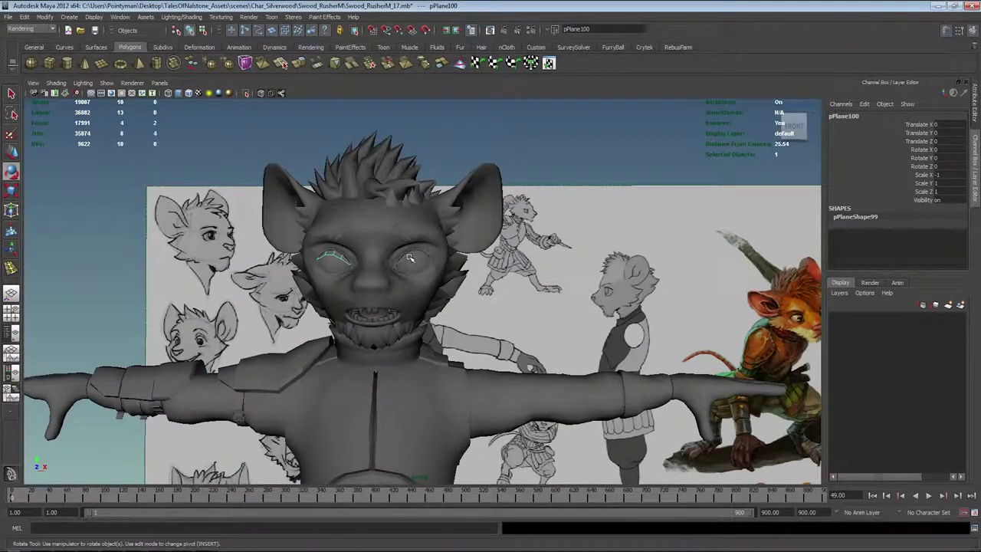
key("alt+Tab")
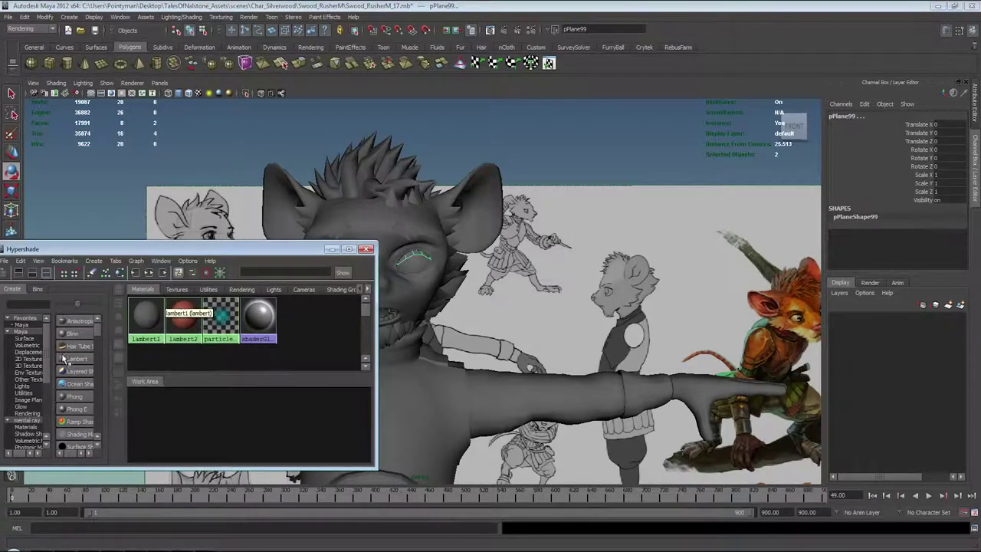
left_click(64, 361)
right_click_drag(218, 319, 217, 262)
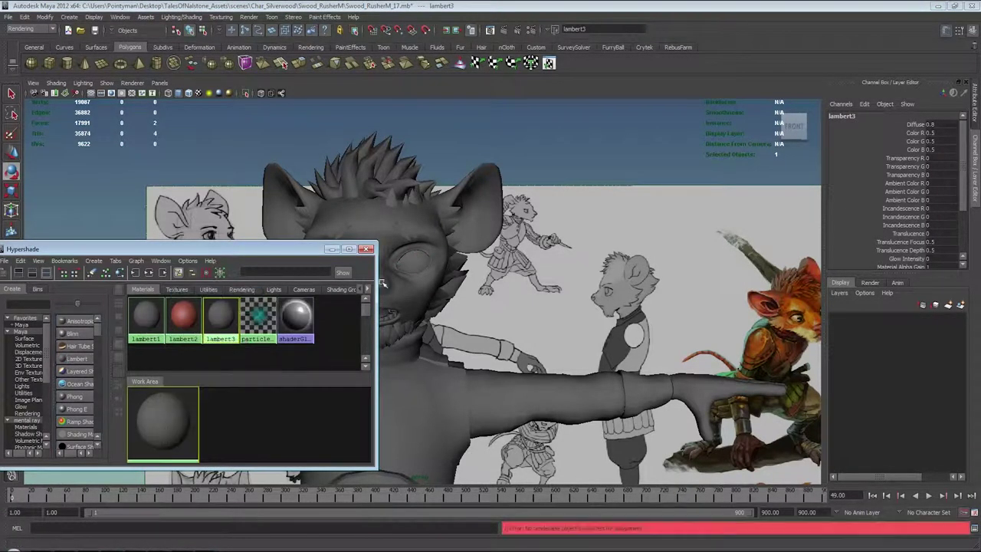
Step: Assign the new Lambert material to both eyelashes and set its colour to black
left_click(413, 252)
middle_click_drag(413, 253, 522, 269, "alt")
scroll(523, 269, "up", 3)
left_click(601, 262)
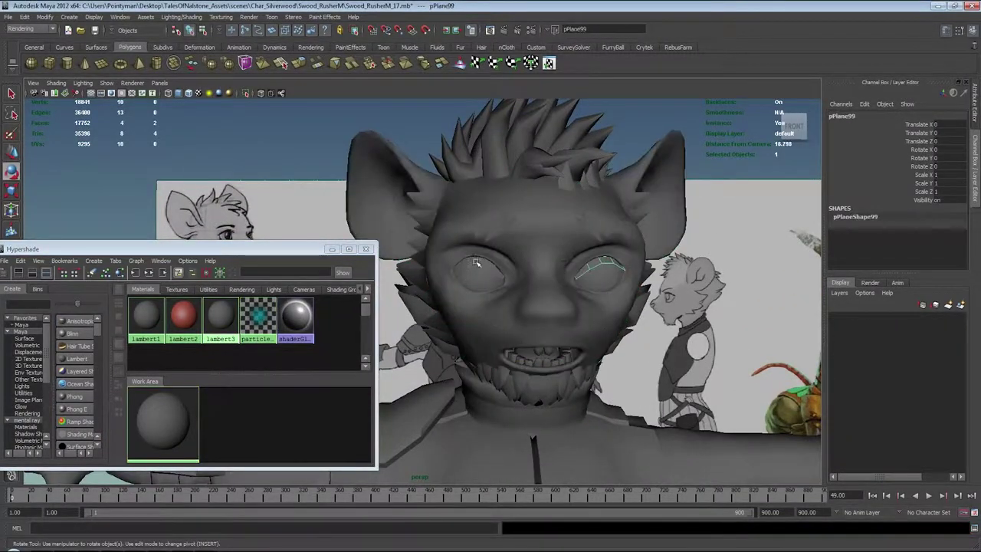
right_click(220, 318)
left_click(207, 367)
double_click(221, 317)
left_click_drag(893, 235, 855, 237)
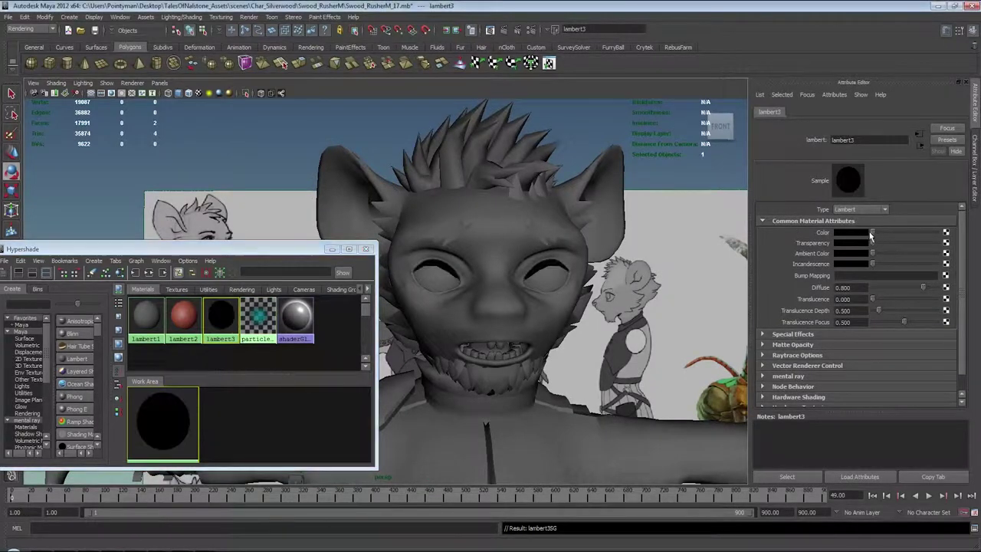
Step: Assign the black Lambert material to both eyebrows and clear the selection
left_click_drag(542, 286, 544, 250, "alt")
left_click(523, 231)
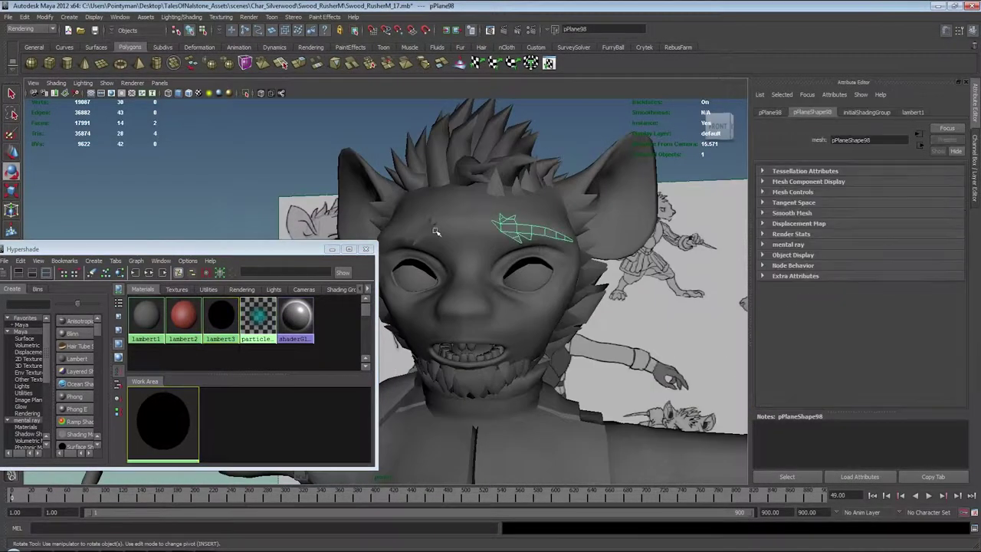
left_click(420, 228, "shift")
right_click(216, 323)
right_click_drag(215, 323, 214, 299)
left_click(224, 165)
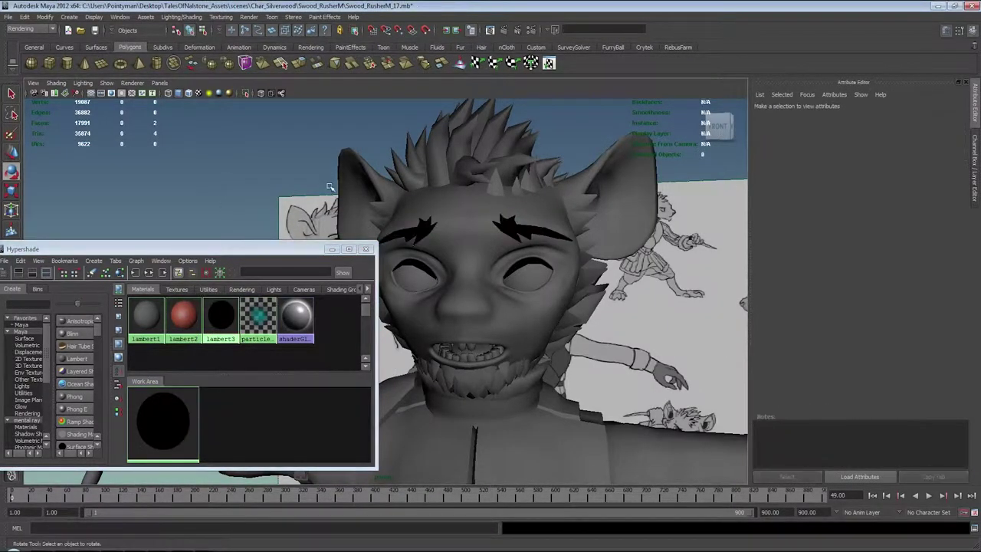
Step: Close the Hypershade, bring the whole character into view, and save the scene
left_click_drag(381, 197, 648, 235, "alt")
right_click_drag(648, 236, 447, 187, "alt")
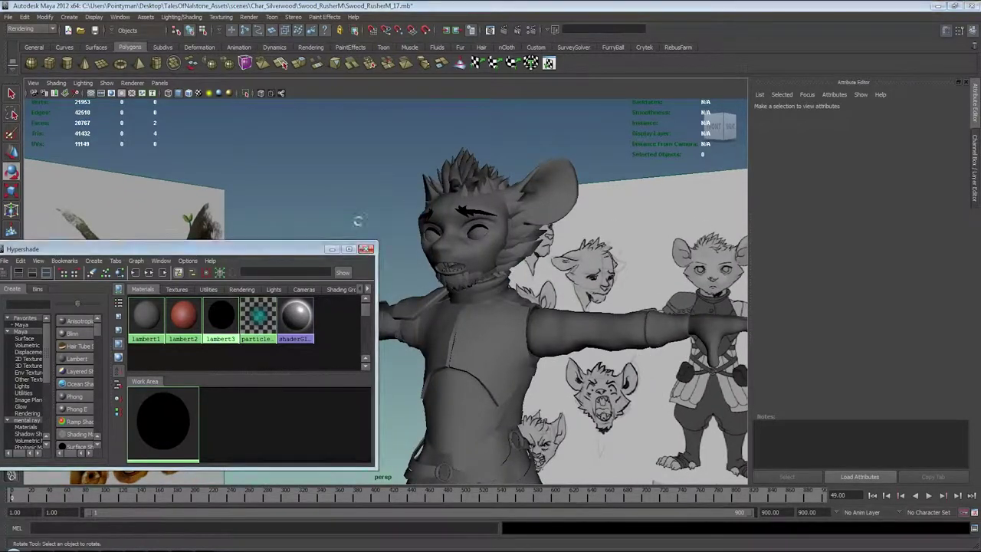
left_click(367, 249)
left_click_drag(384, 245, 429, 345, "alt")
key("ctrl+s")
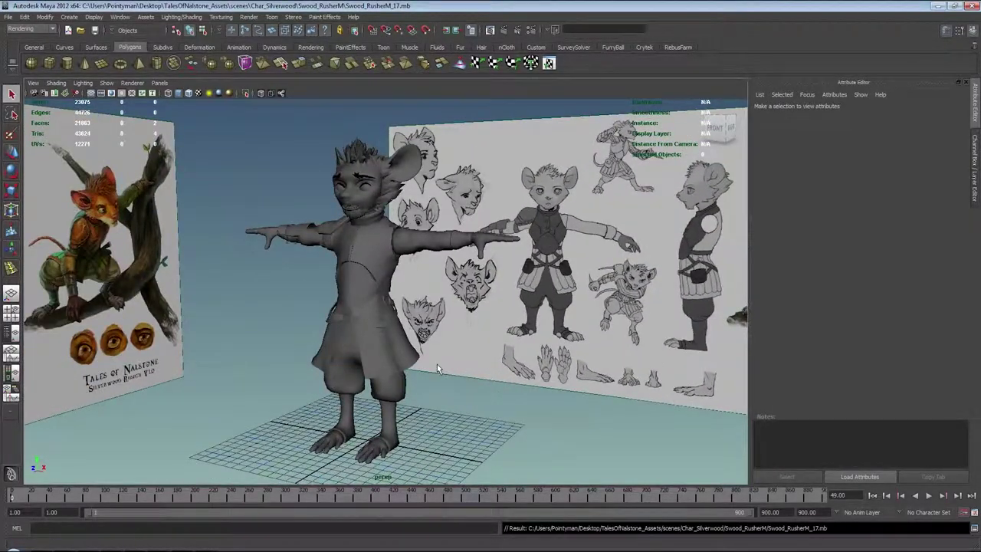
Step: Display the character as a black silhouette using scene lighting and examine the profile of the head
key("7")
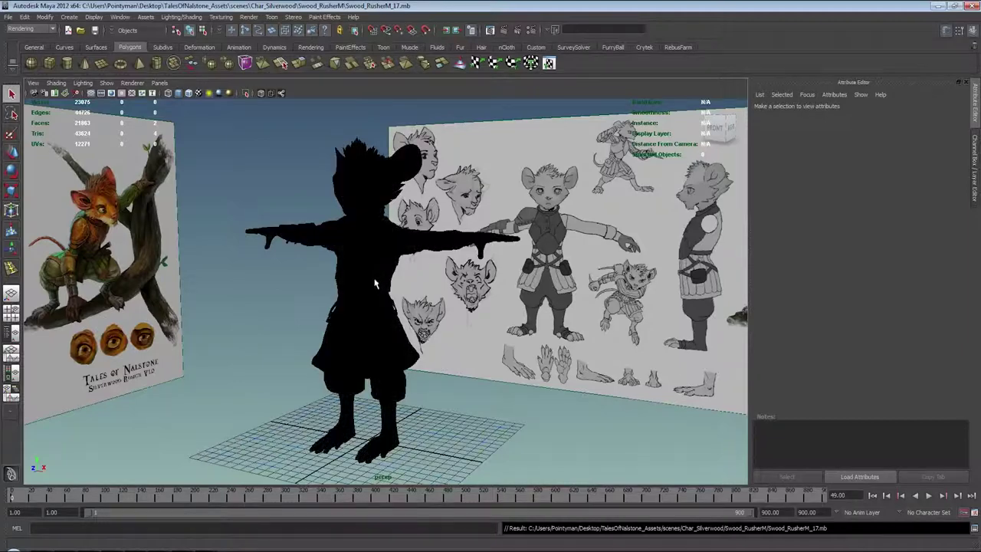
left_click_drag(437, 302, 349, 289, "alt")
right_click_drag(292, 269, 356, 260, "alt")
middle_click_drag(353, 263, 349, 332, "alt")
left_click_drag(350, 333, 342, 332, "alt")
left_click_drag(371, 205, 388, 194, "alt")
left_click(388, 196)
middle_click_drag(388, 196, 432, 278, "alt")
right_click_drag(432, 278, 560, 273, "alt")
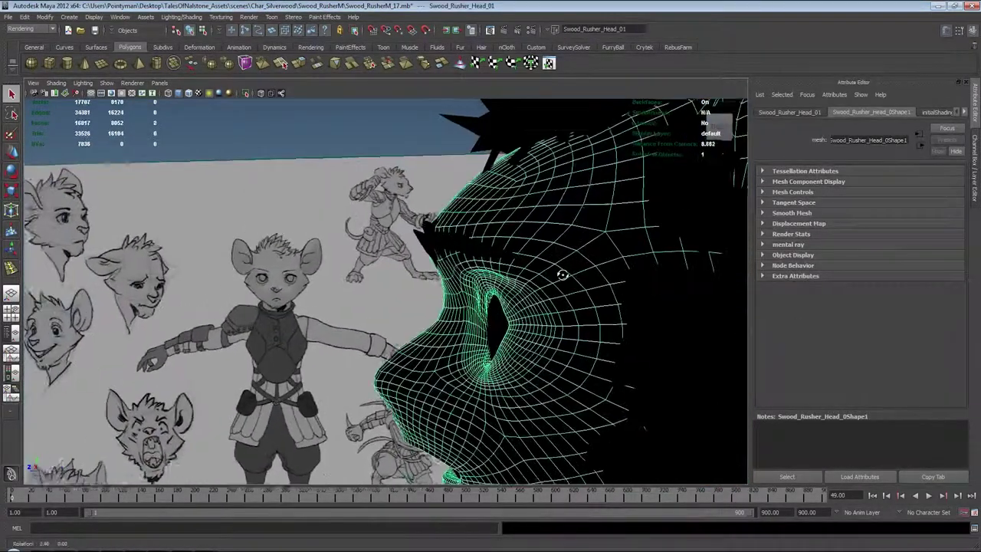
middle_click_drag(560, 274, 484, 273, "alt")
left_click_drag(484, 274, 464, 272, "alt")
Step: Rotate, move and scale down the hair spike above the forehead to refine the head's silhouette
left_click(475, 190)
left_click_drag(476, 190, 514, 199, "alt")
key("w")
key("e")
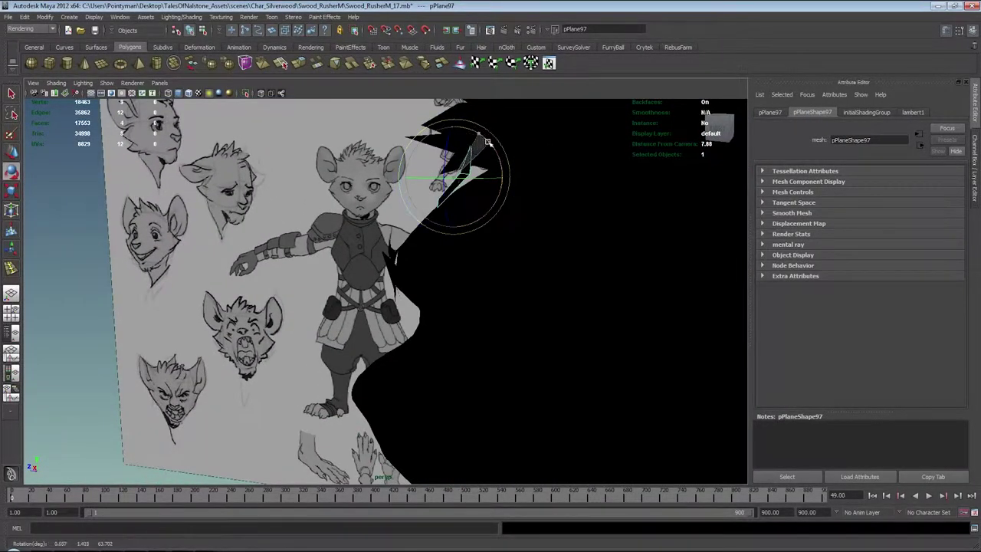
key("w")
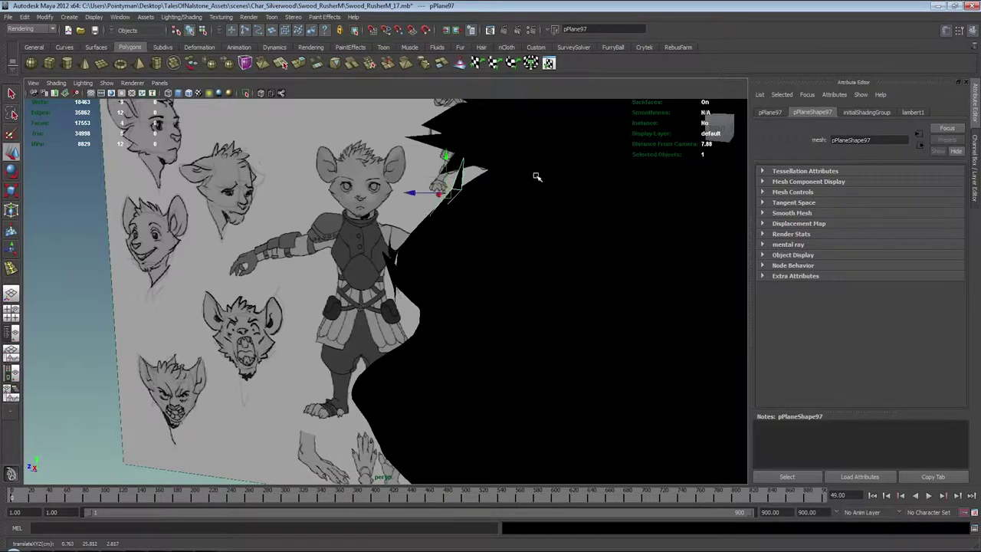
left_click_drag(510, 181, 413, 179, "alt")
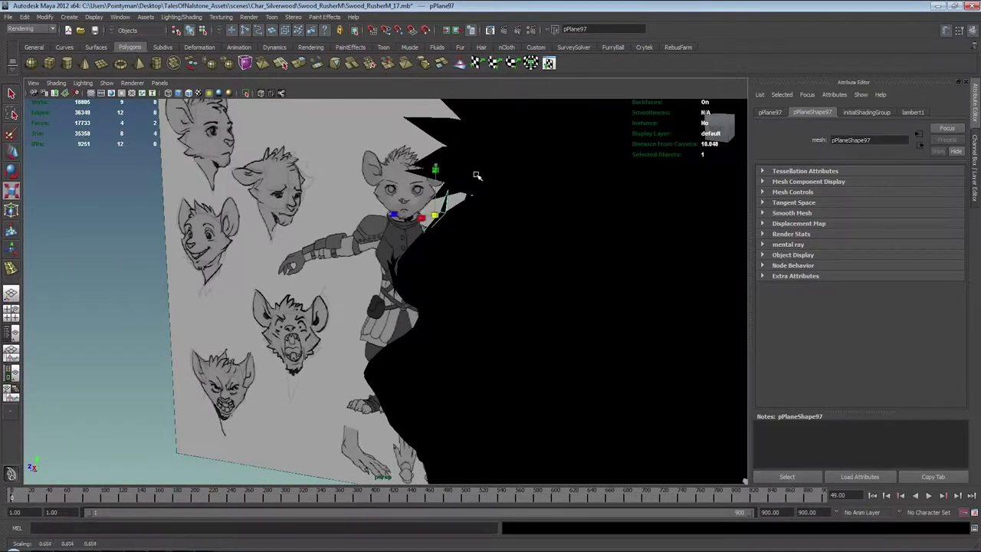
left_click_drag(477, 177, 482, 175, "alt")
Step: Duplicate the forehead hair spike, place the copy along the hairline, and check the silhouette from the side
left_click_drag(450, 221, 477, 220, "alt")
key("r")
key("w")
key("w")
right_click_drag(478, 219, 368, 184, "alt")
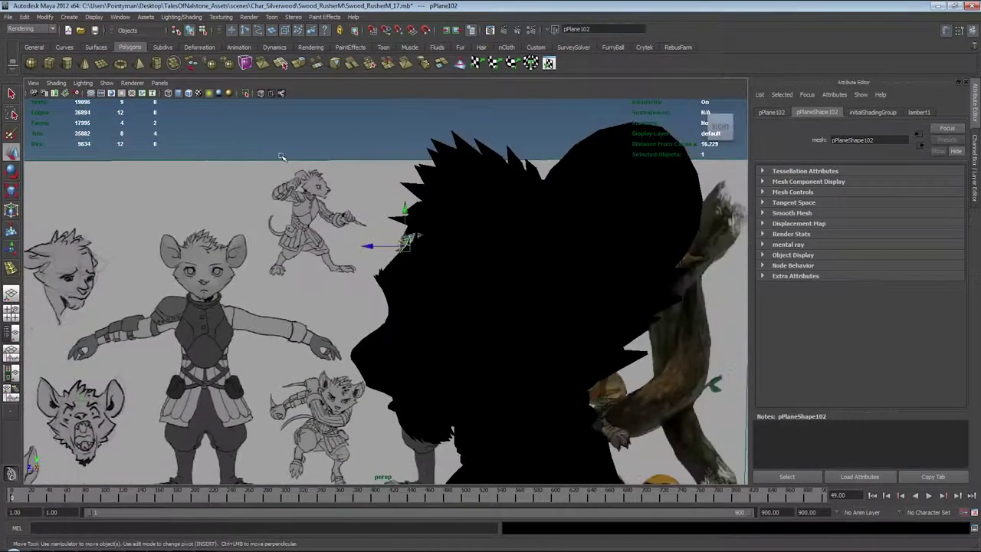
left_click(282, 155)
left_click_drag(407, 241, 421, 212, "alt")
right_click_drag(421, 213, 342, 249, "alt")
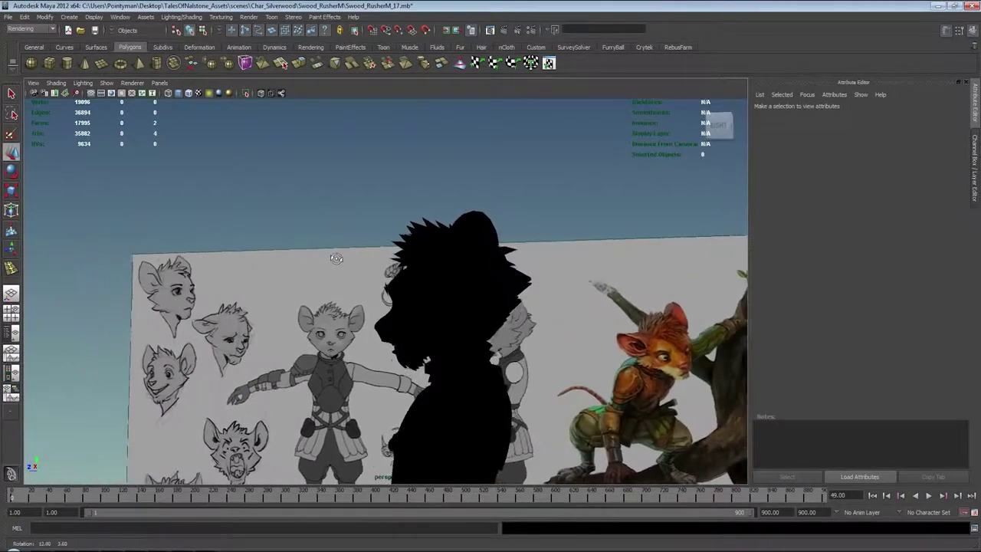